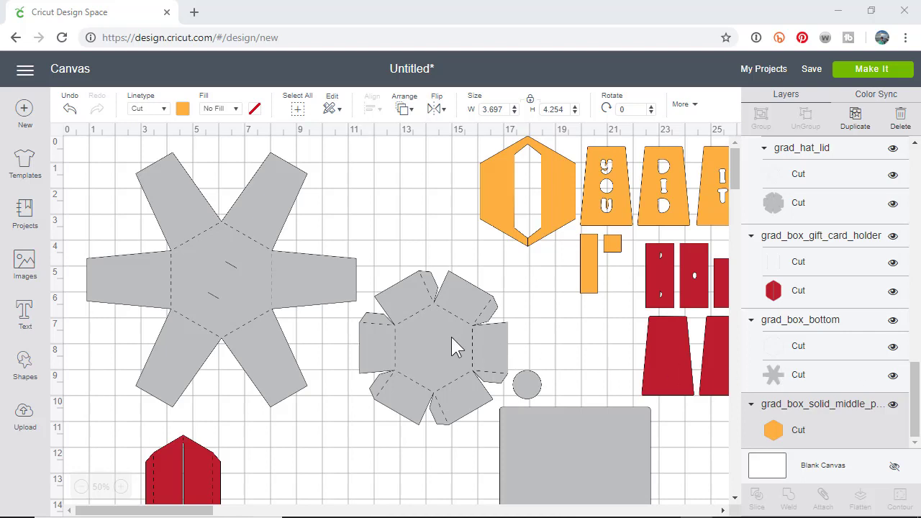
click(281, 286)
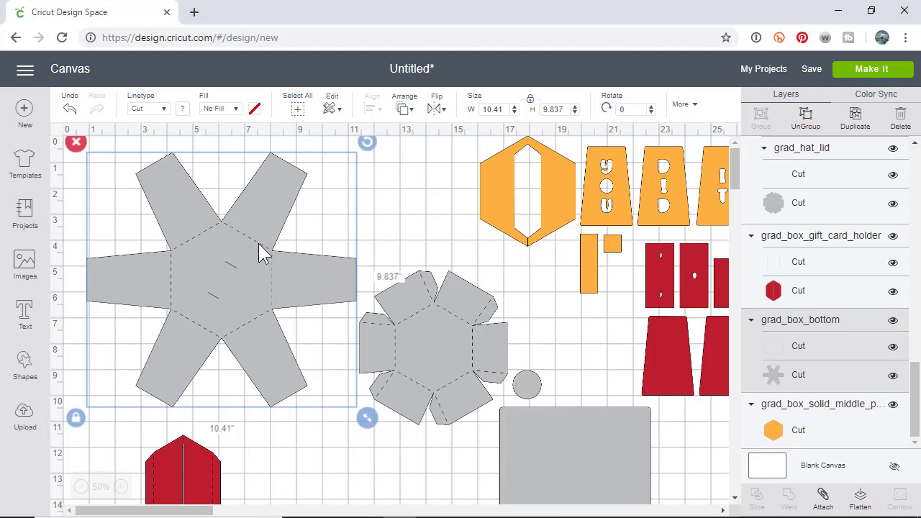
click(802, 350)
click(800, 375)
click(805, 347)
click(803, 380)
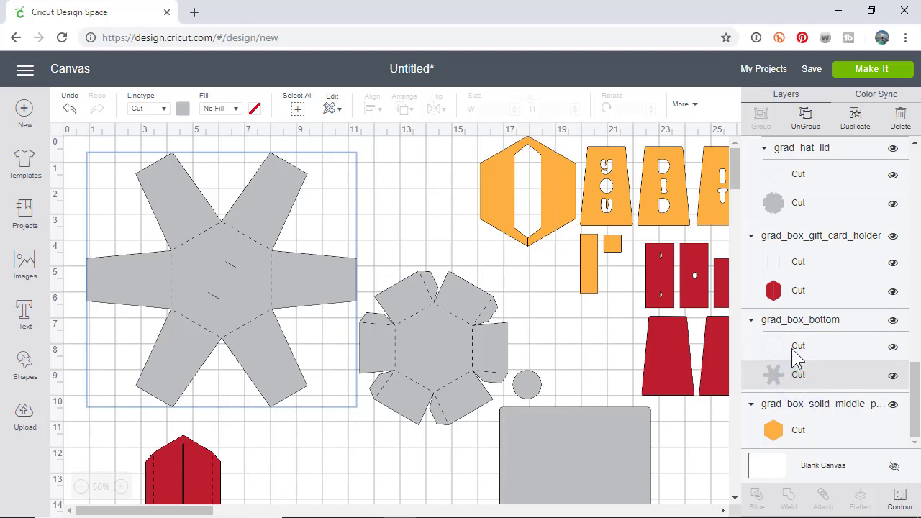
click(795, 348)
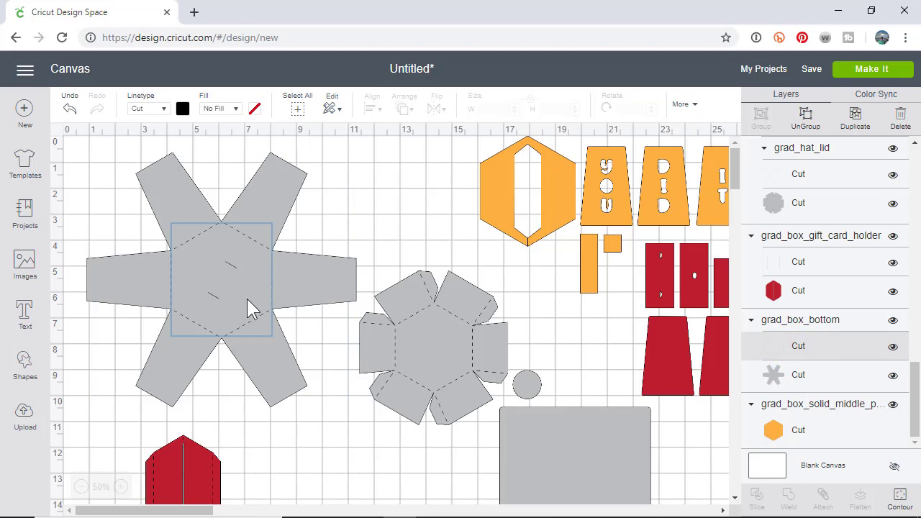
click(336, 216)
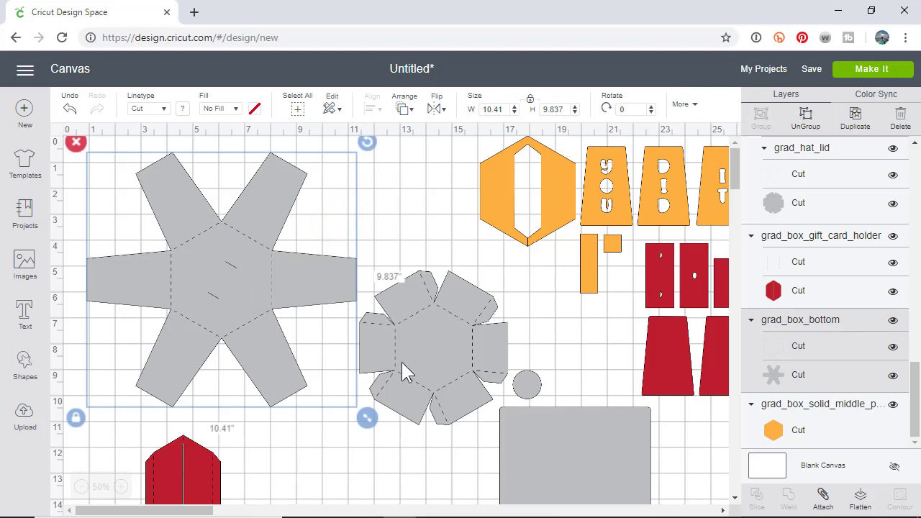
Open the cutting-mat preview with Make It and look over mats 1 and 2.
click(859, 70)
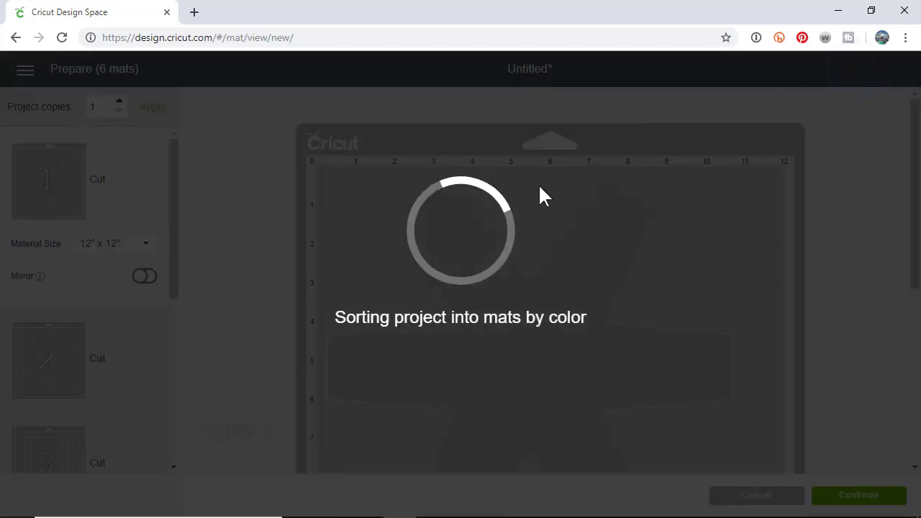
scroll(542, 292, down, 3)
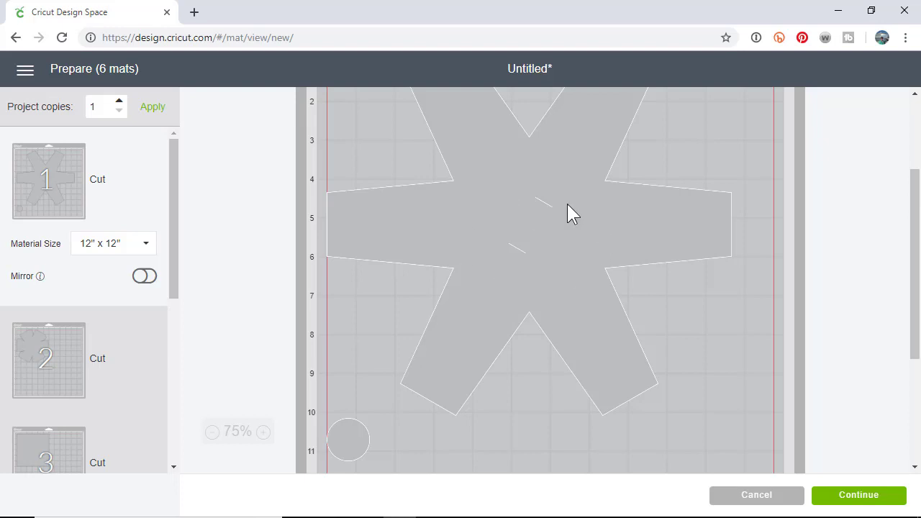
scroll(583, 415, down, 2)
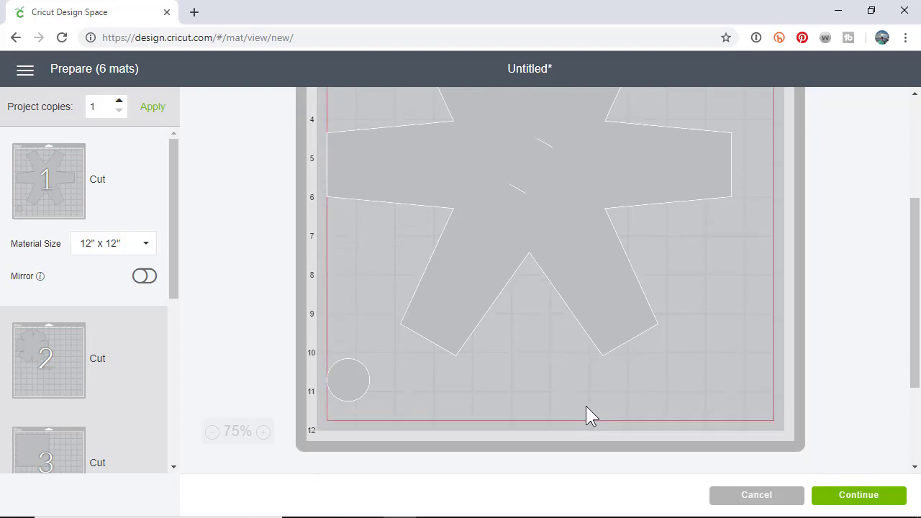
click(37, 352)
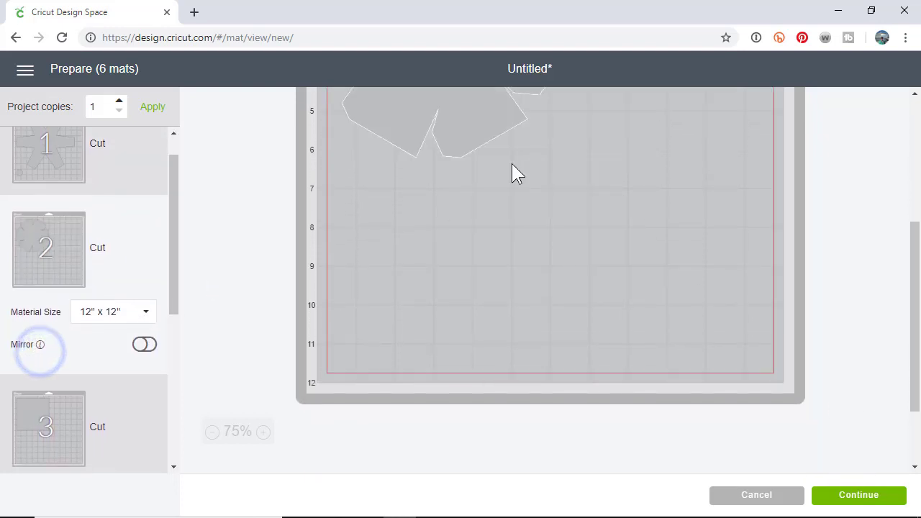
scroll(129, 381, down, 3)
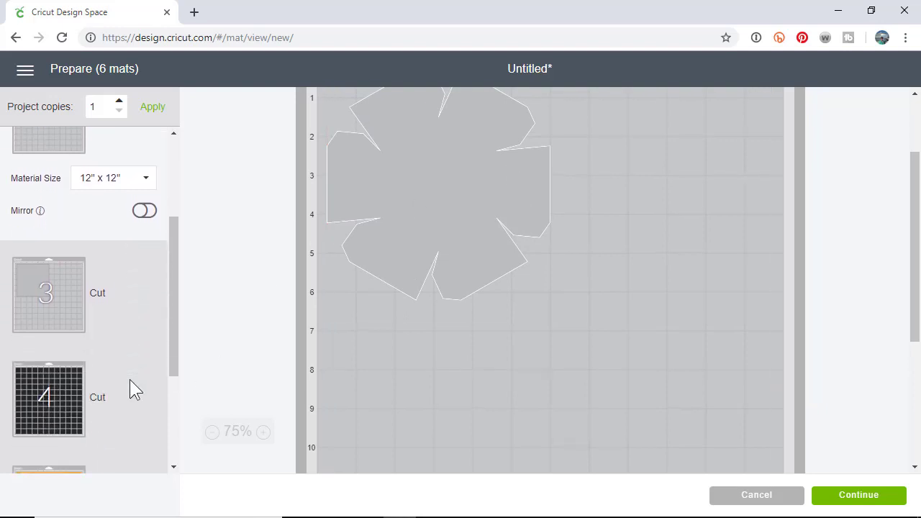
scroll(129, 379, down, 2)
scroll(131, 370, up, 5)
Check mats 3 and 4, with mat 4 holding only the loose dashed score lines.
click(138, 377)
scroll(130, 361, down, 4)
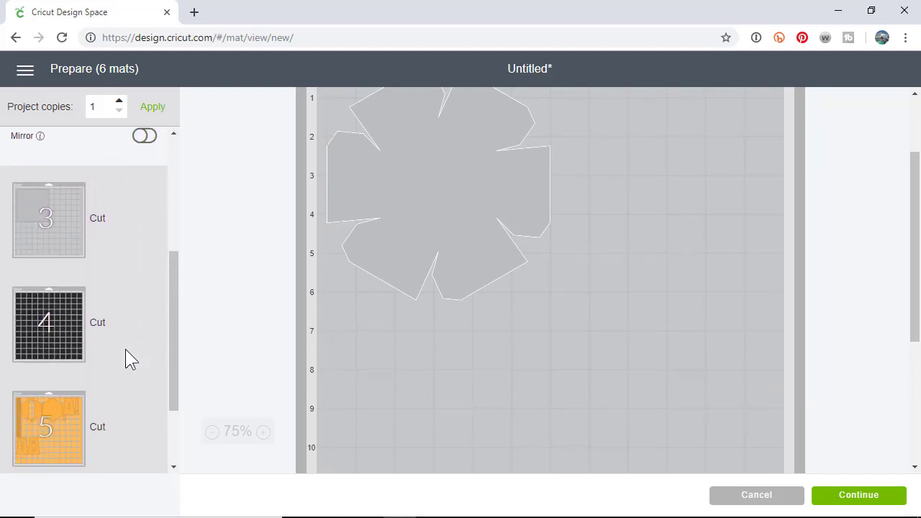
click(54, 190)
scroll(70, 263, down, 3)
click(57, 230)
scroll(501, 219, up, 3)
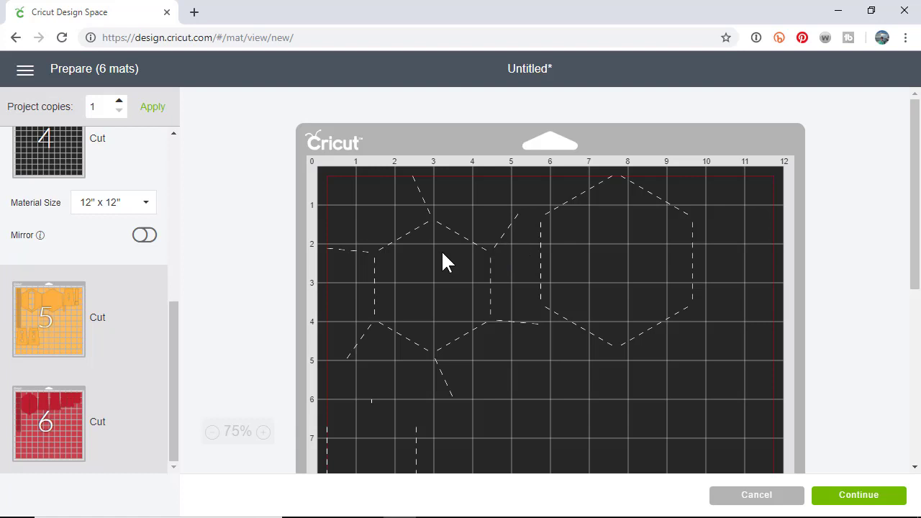
Cancel the mat preview and select the star box bottom's centre hexagon score layer.
click(753, 496)
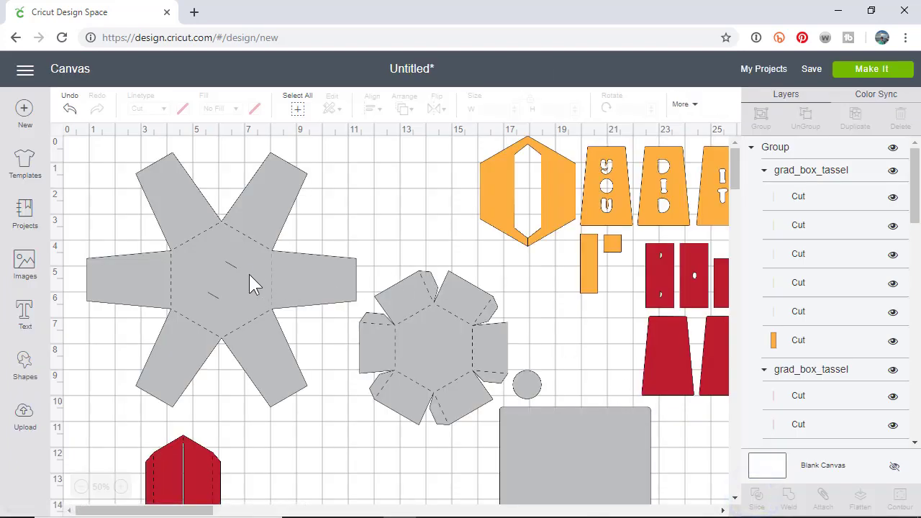
click(249, 274)
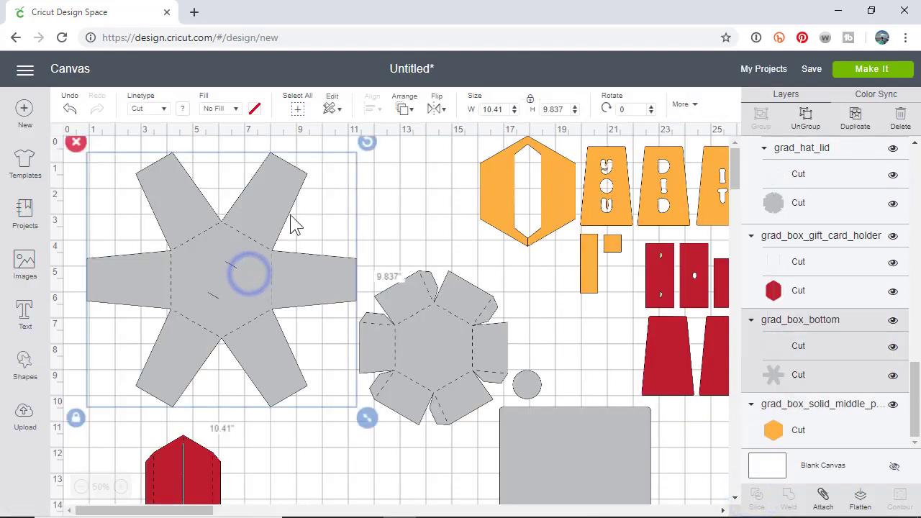
click(788, 347)
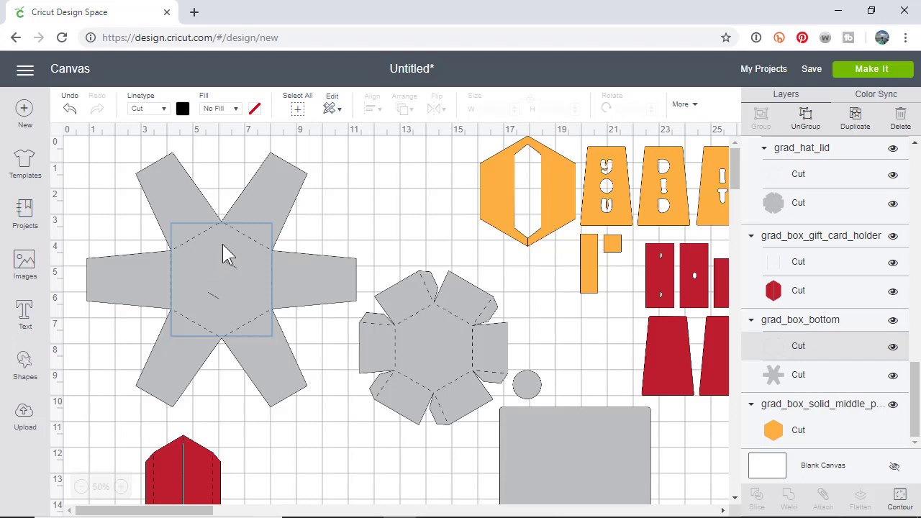
Bring up the SVG Files Explorer window, then widen it, shift it left and make it taller.
click(331, 512)
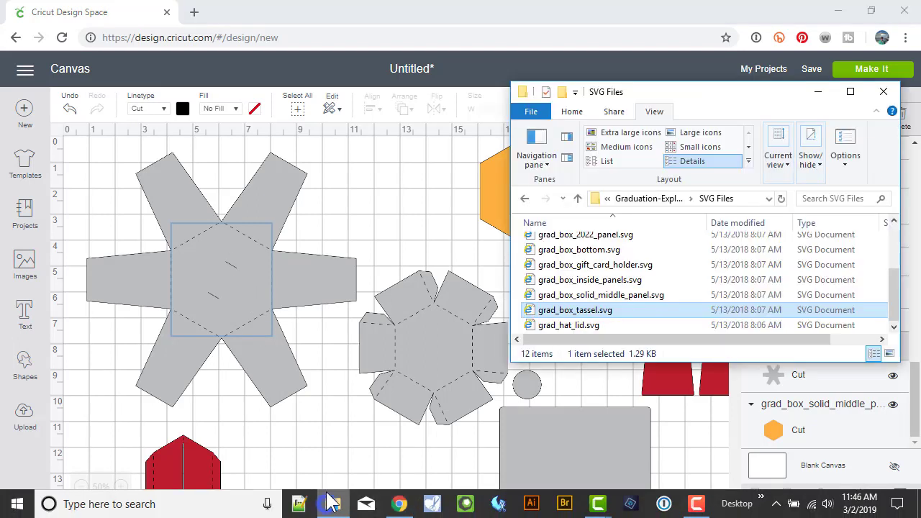
scroll(582, 265, up, 2)
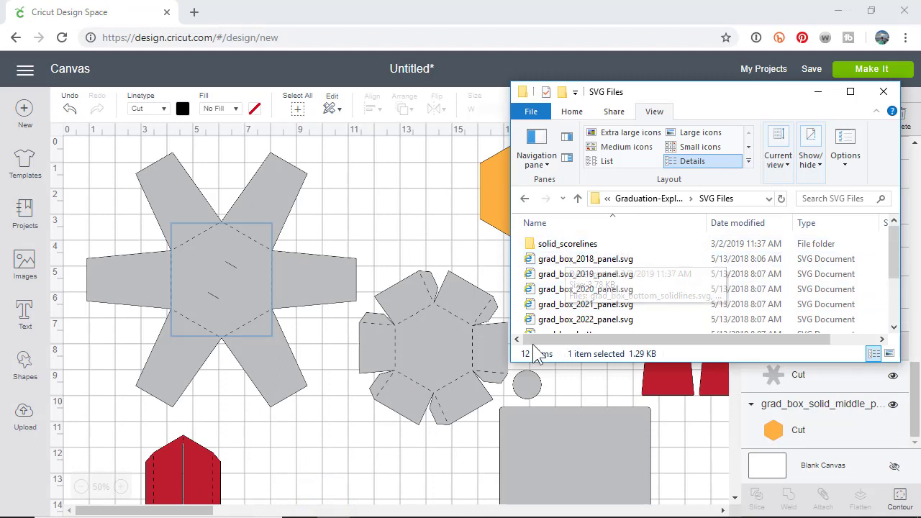
drag(510, 323, 407, 327)
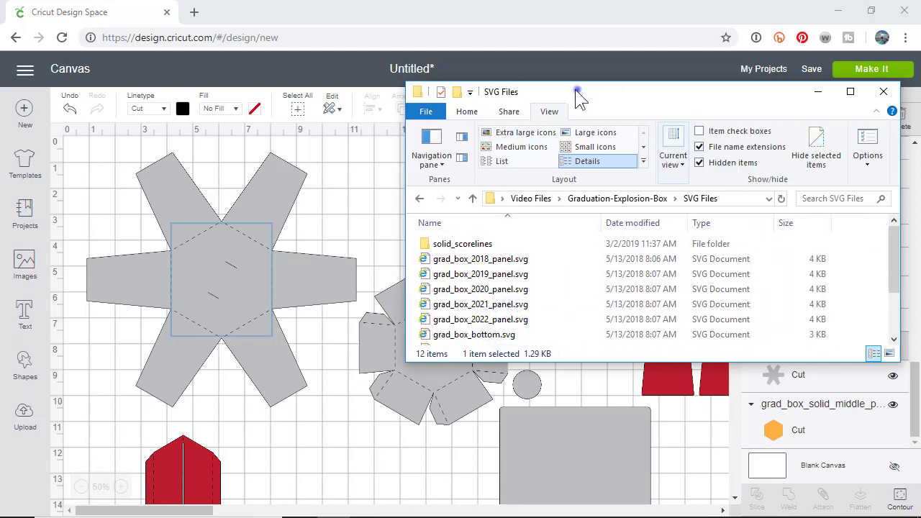
drag(573, 89, 366, 89)
drag(360, 367, 354, 428)
Go up to Graduation-Explosion-Box, then open SVG Files and the solid_scorelines folder.
click(423, 201)
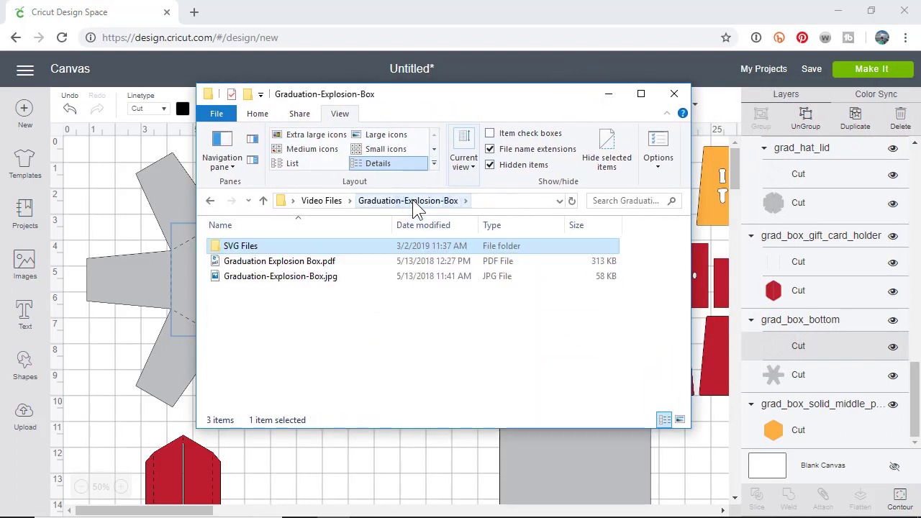
click(263, 264)
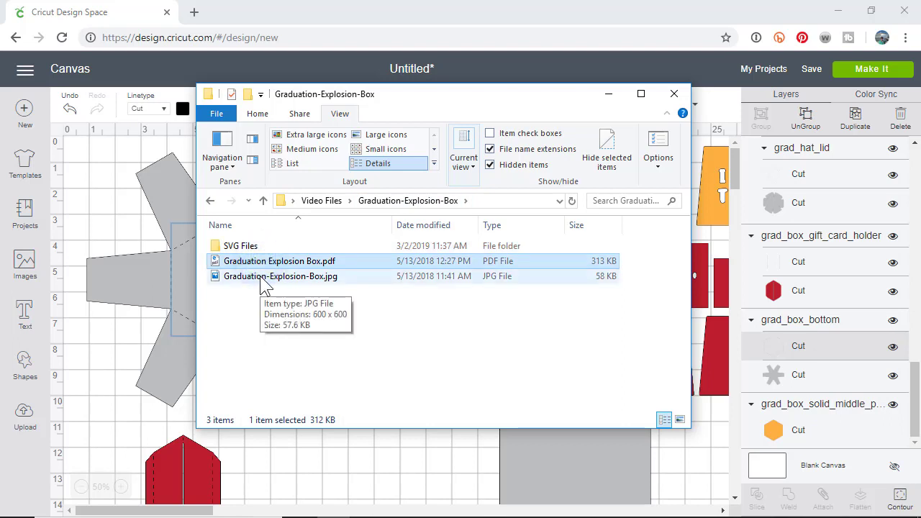
click(263, 281)
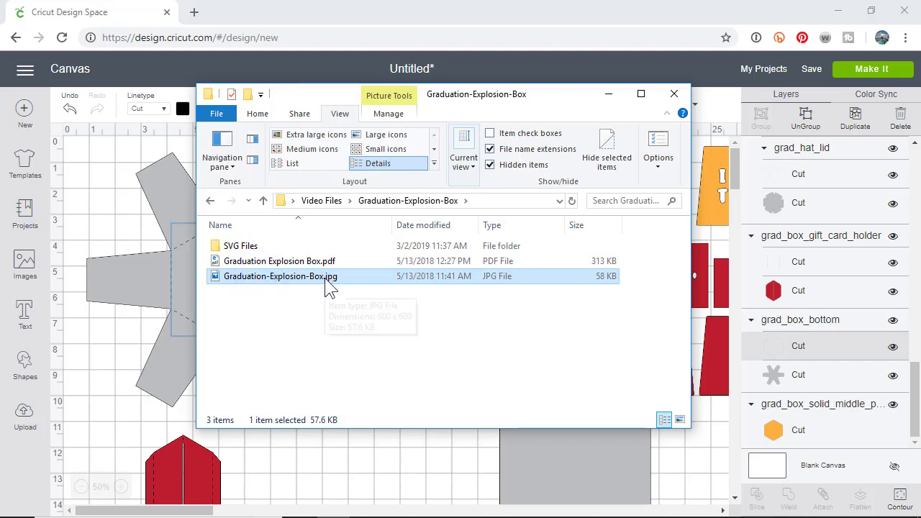
click(232, 247)
double_click(232, 247)
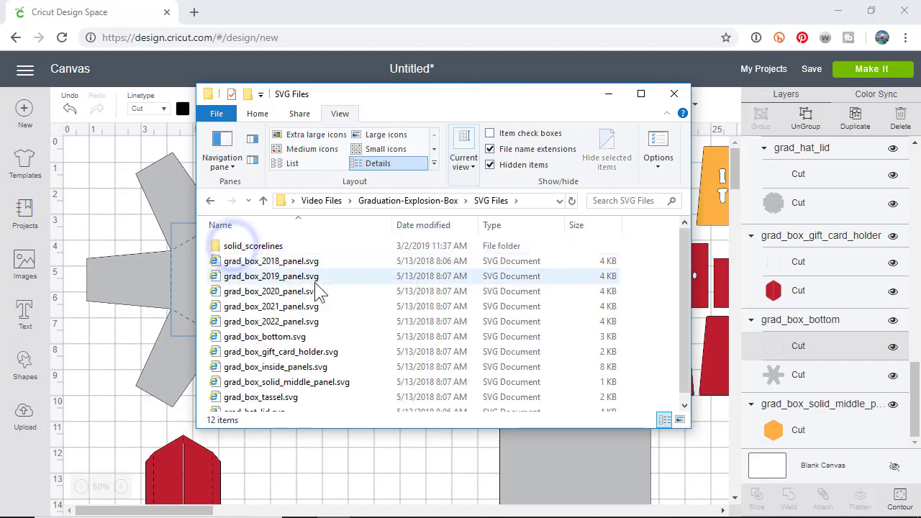
scroll(319, 292, down, 1)
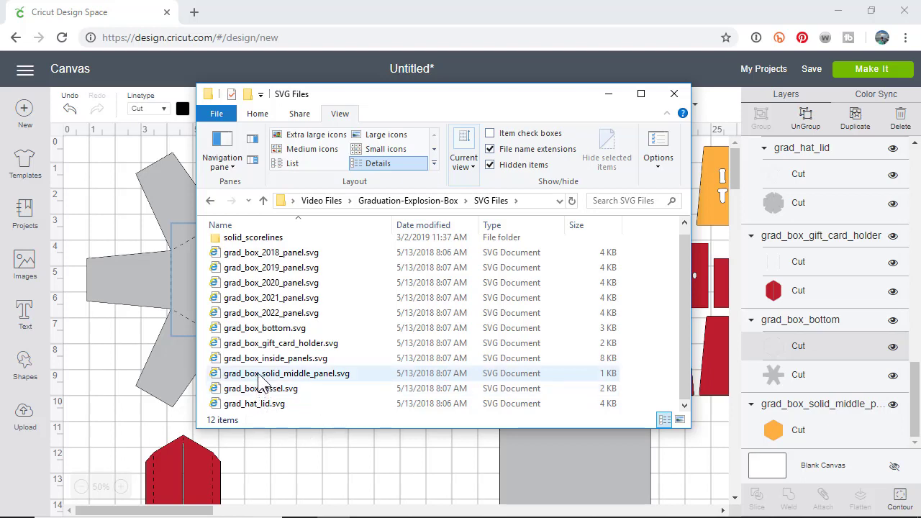
click(252, 241)
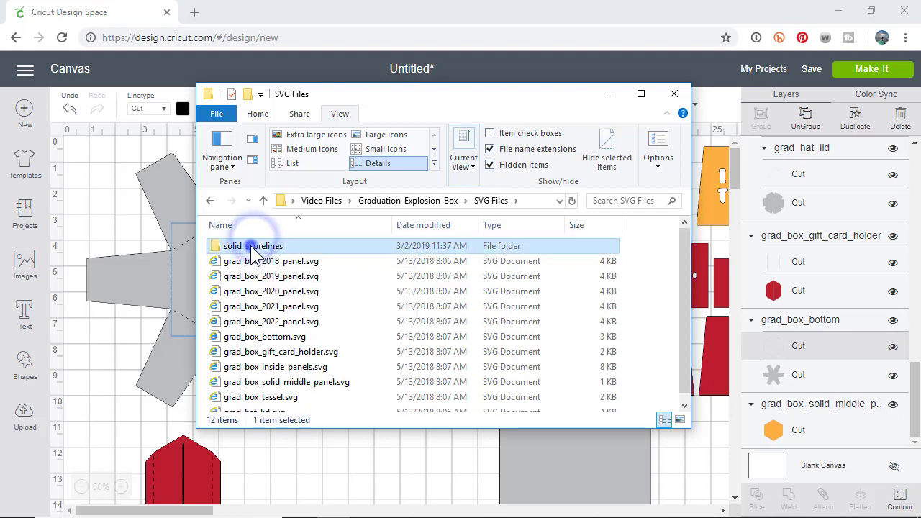
double_click(249, 241)
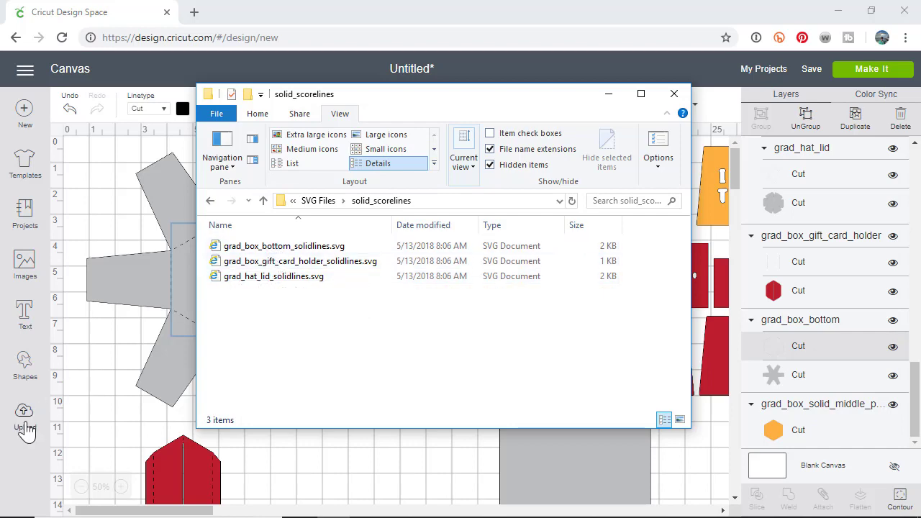
Upload grad_box_bottom_solidlines.svg from the solid_scorelines folder and save it.
click(25, 427)
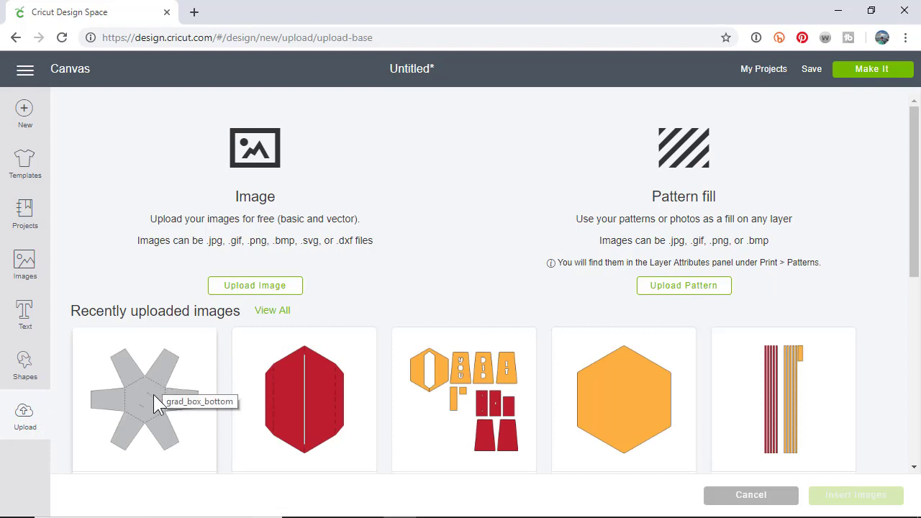
click(149, 396)
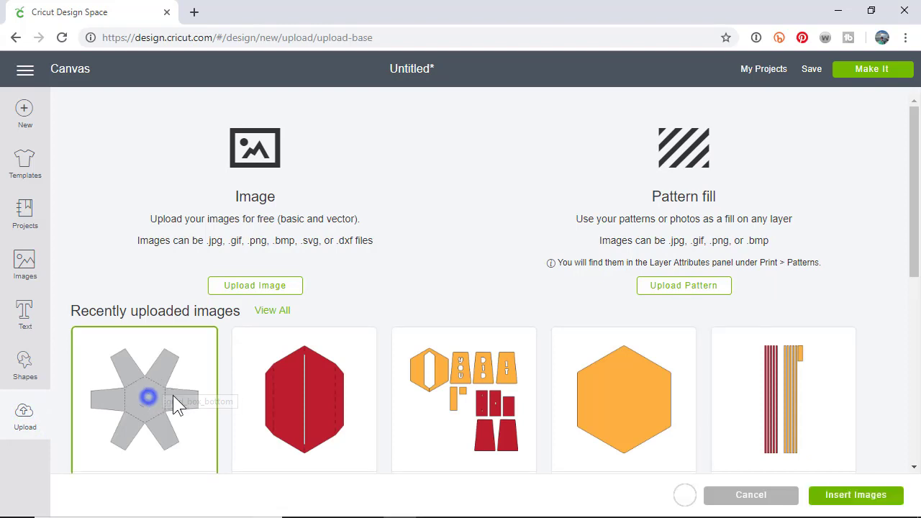
click(256, 288)
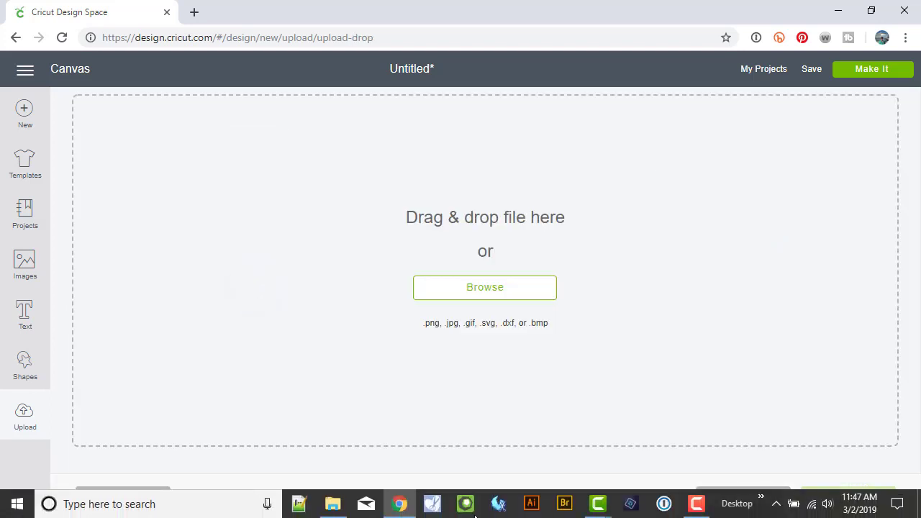
click(333, 504)
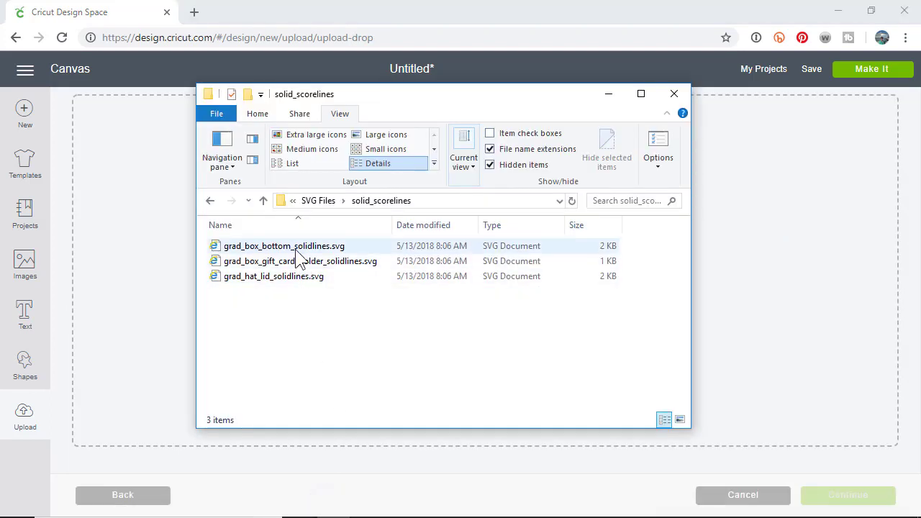
drag(293, 247, 148, 241)
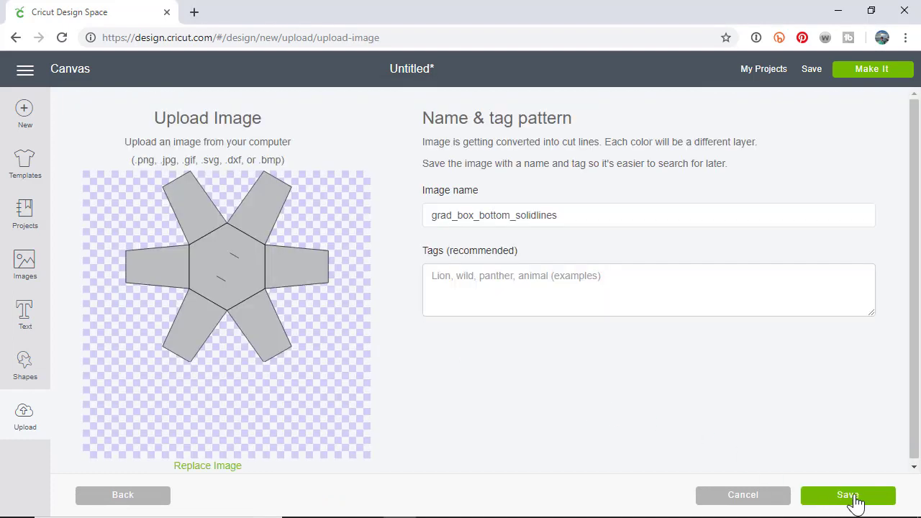
click(855, 496)
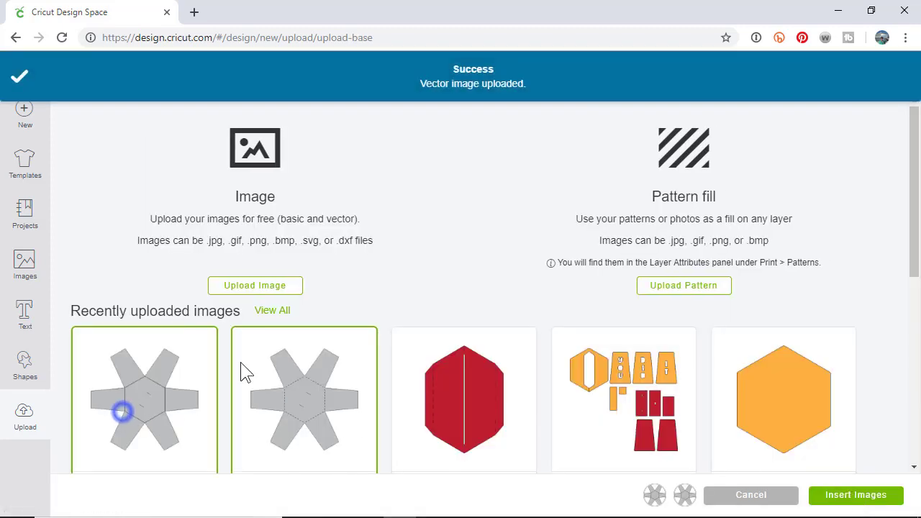
Insert the new star, placing it below the original, and move the red hexagon lower left.
click(850, 495)
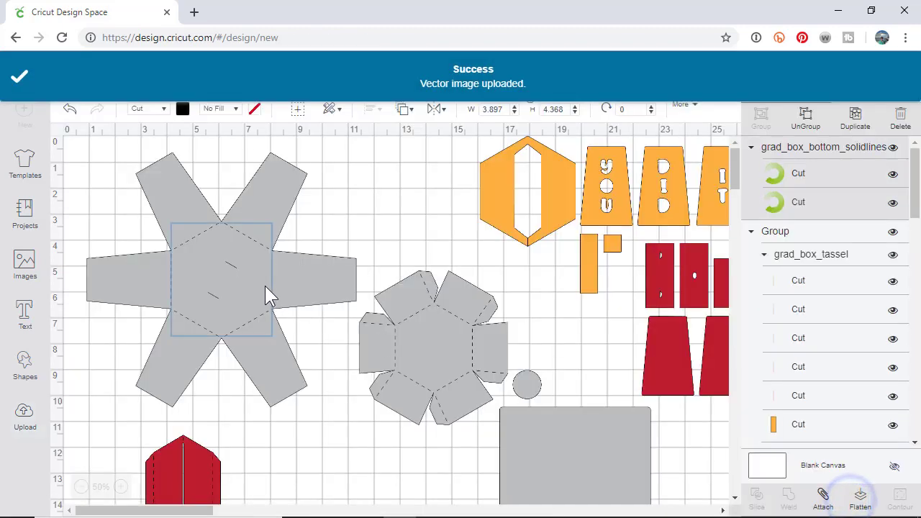
scroll(329, 319, down, 3)
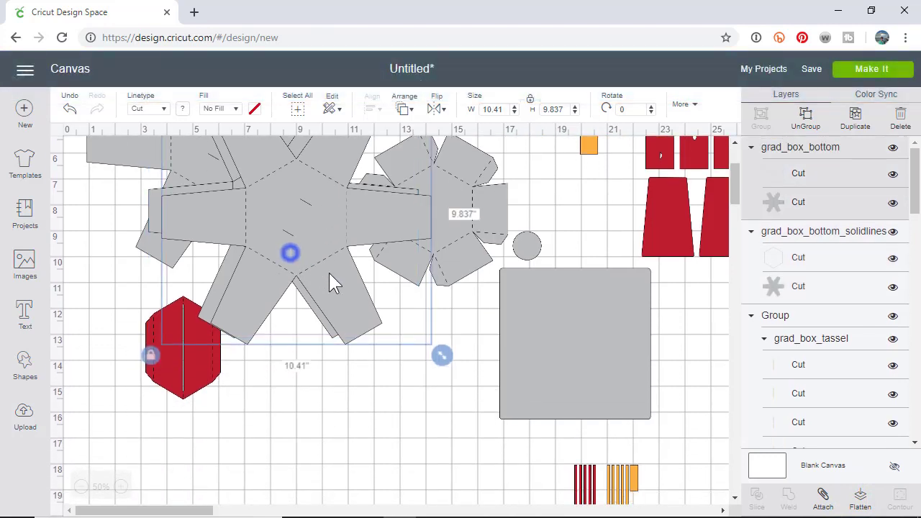
click(396, 400)
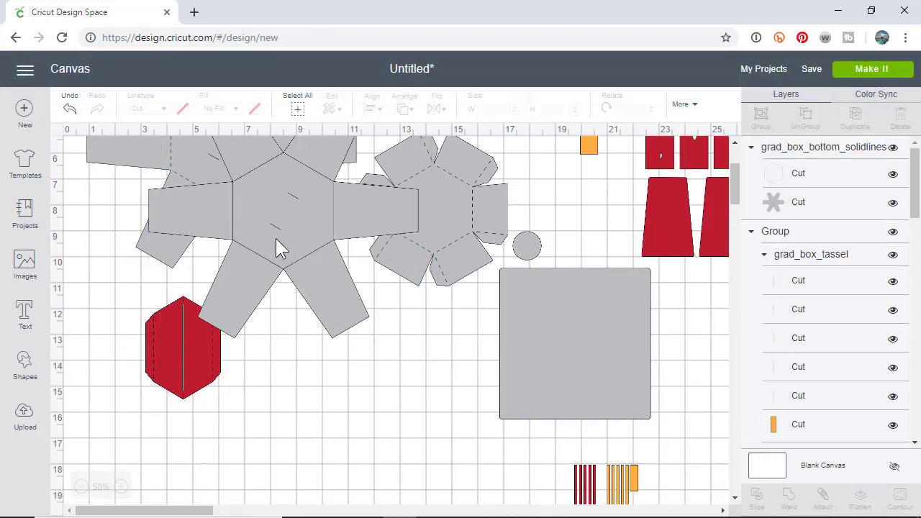
drag(276, 239, 95, 439)
drag(304, 359, 239, 368)
scroll(238, 308, up, 5)
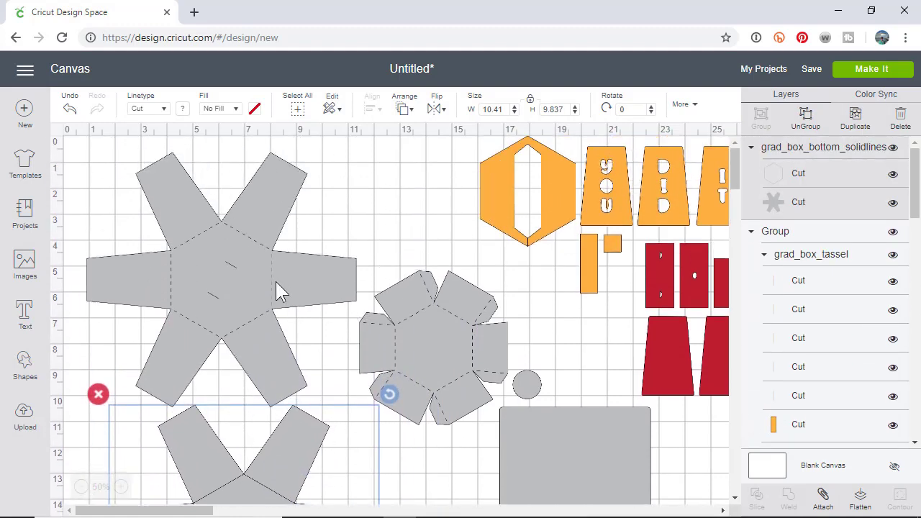
scroll(277, 395, down, 5)
Change the lower star's inner hexagon layer linetype from Cut to Score.
click(256, 363)
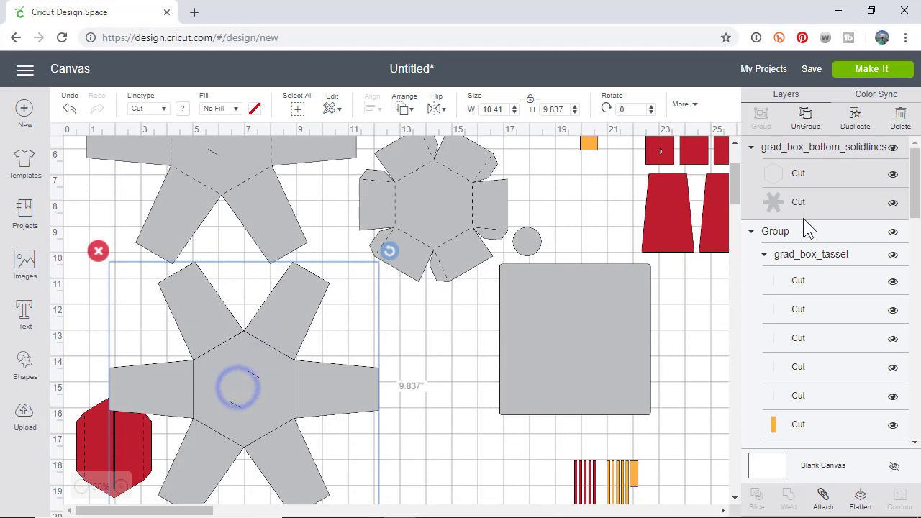
click(790, 176)
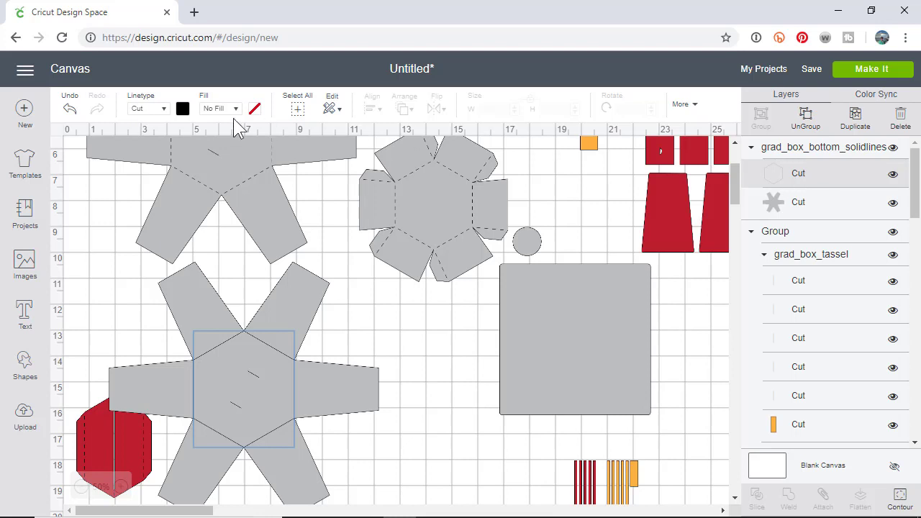
click(163, 109)
click(153, 164)
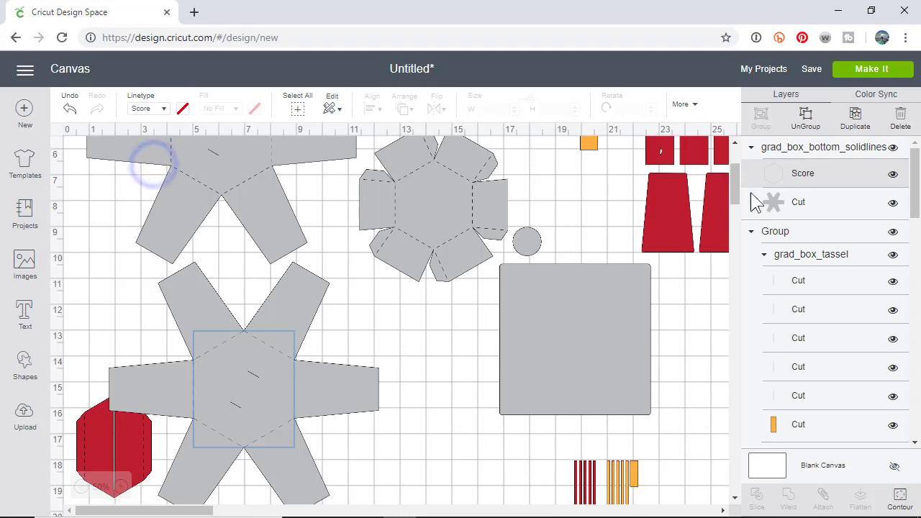
click(797, 147)
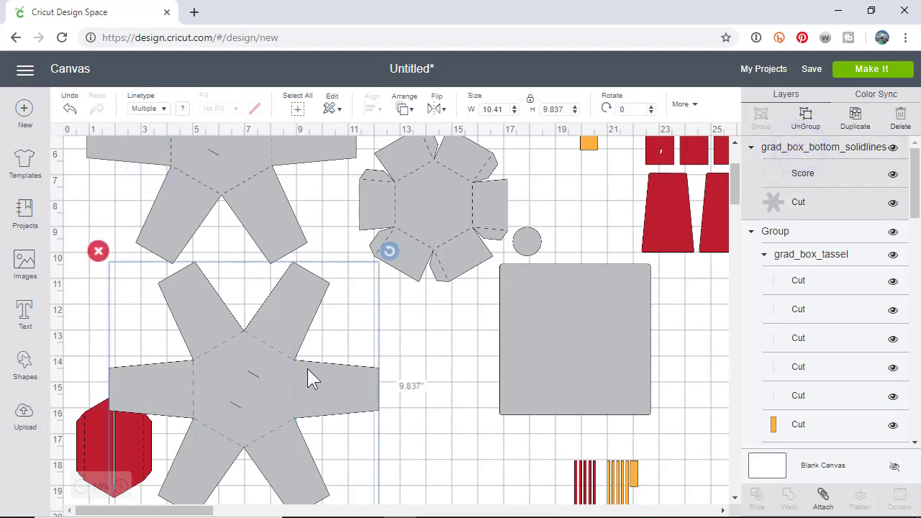
scroll(306, 369, up, 4)
click(278, 296)
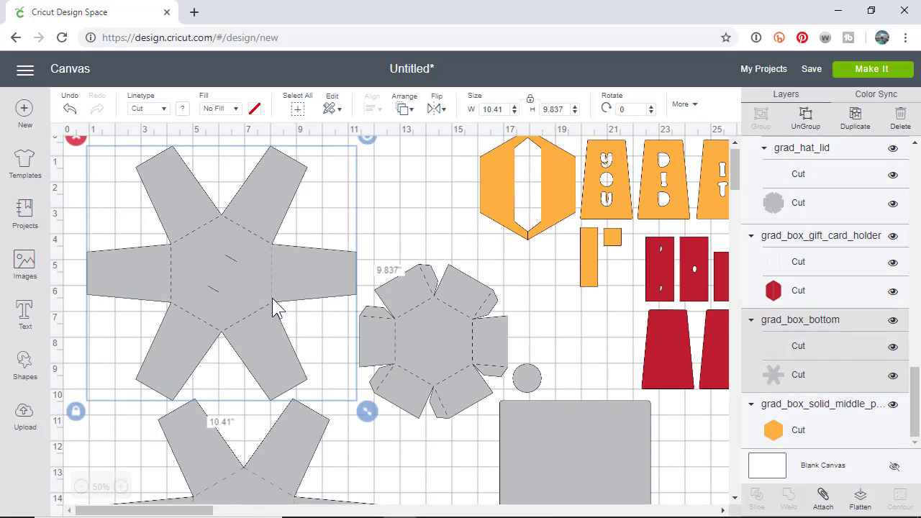
Attach the upper star's grad_box_bottom dashed lines to its star cut shape.
scroll(272, 298, down, 2)
click(286, 386)
click(248, 257)
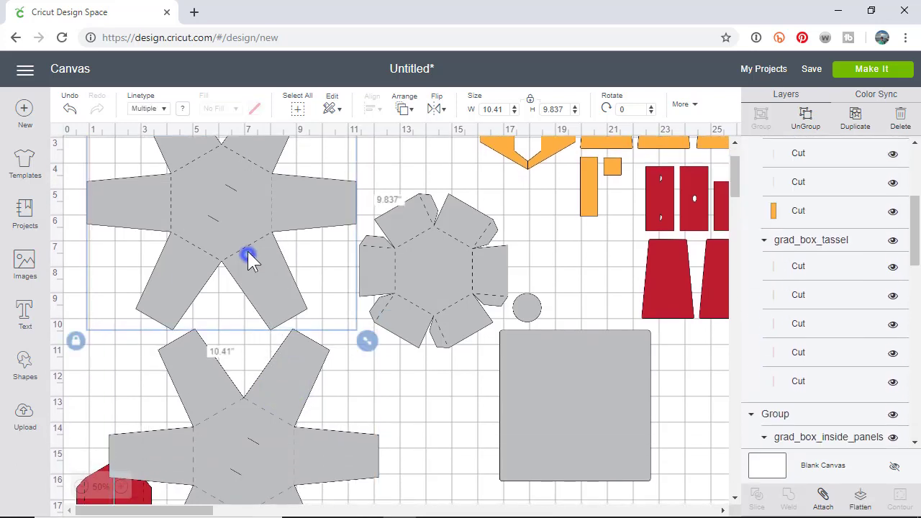
scroll(264, 256, up, 2)
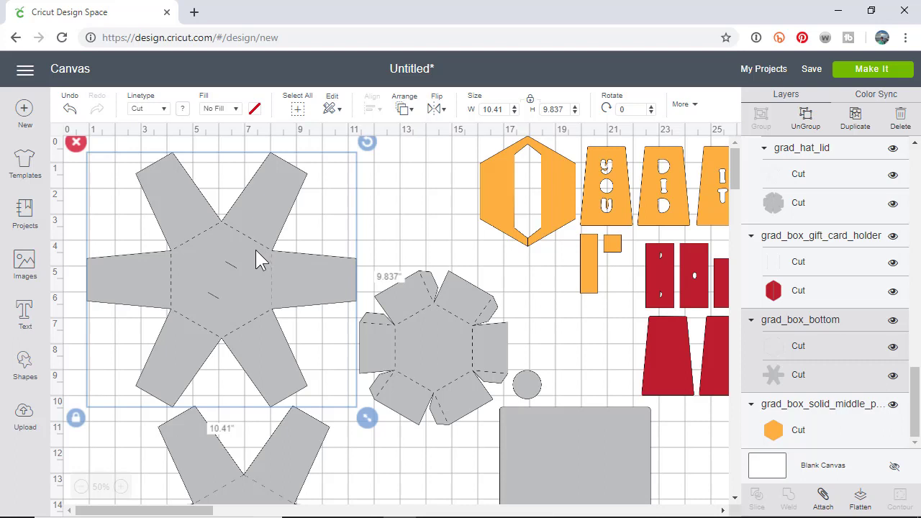
drag(254, 249, 257, 241)
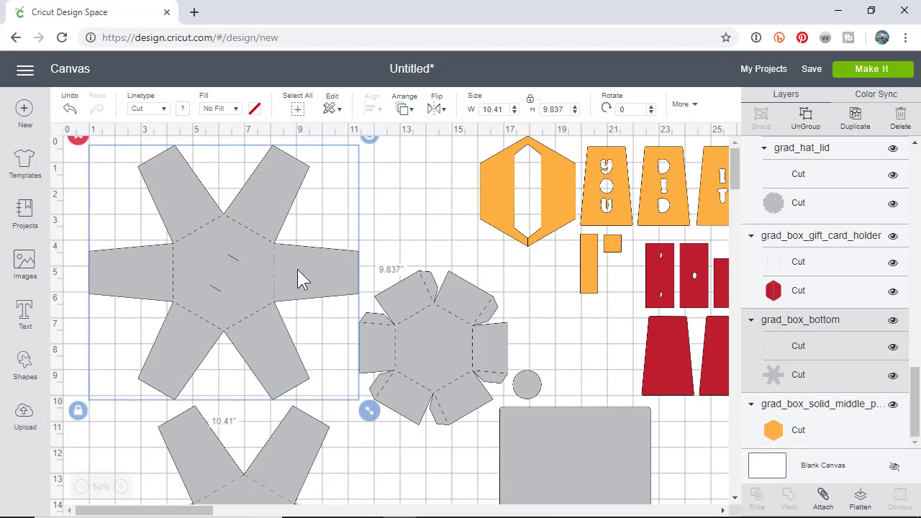
click(800, 347)
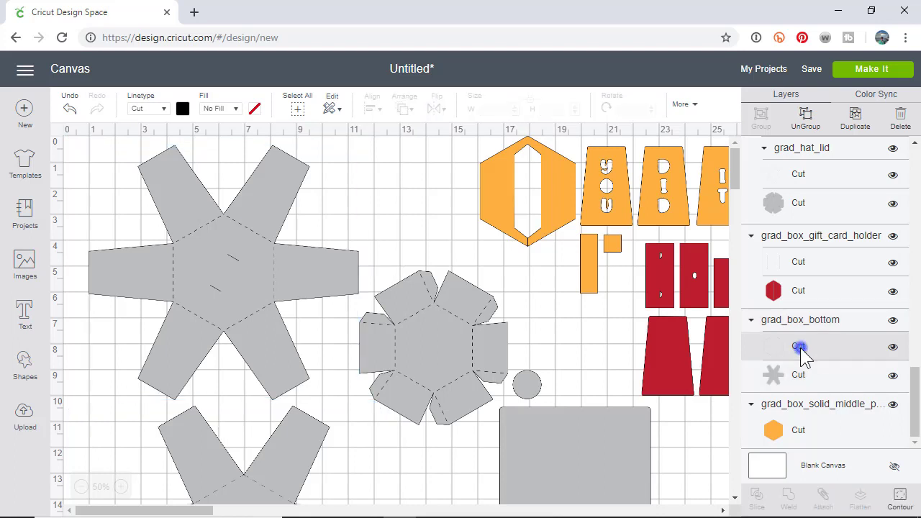
click(281, 287)
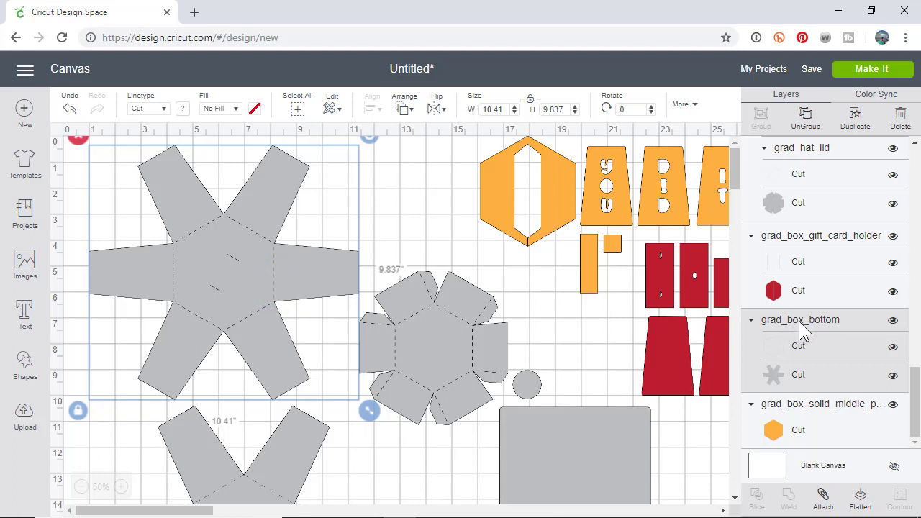
click(804, 329)
click(824, 500)
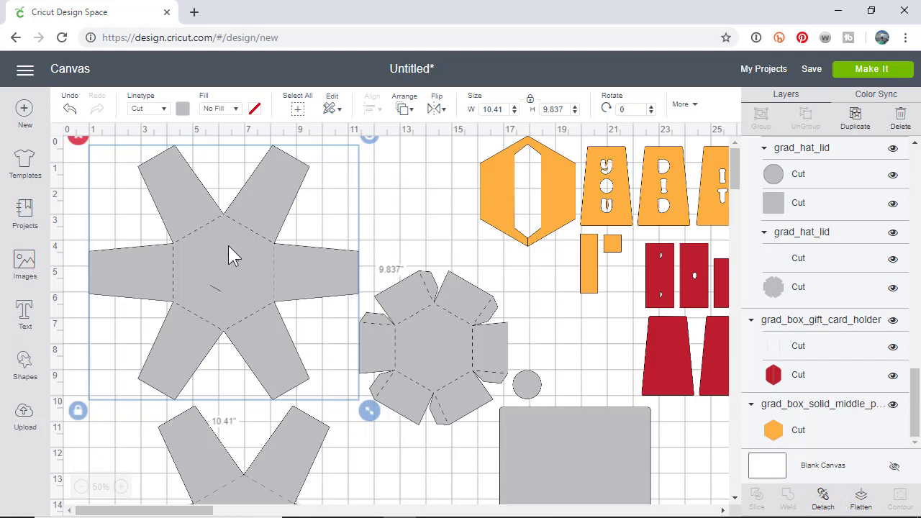
scroll(331, 317, down, 5)
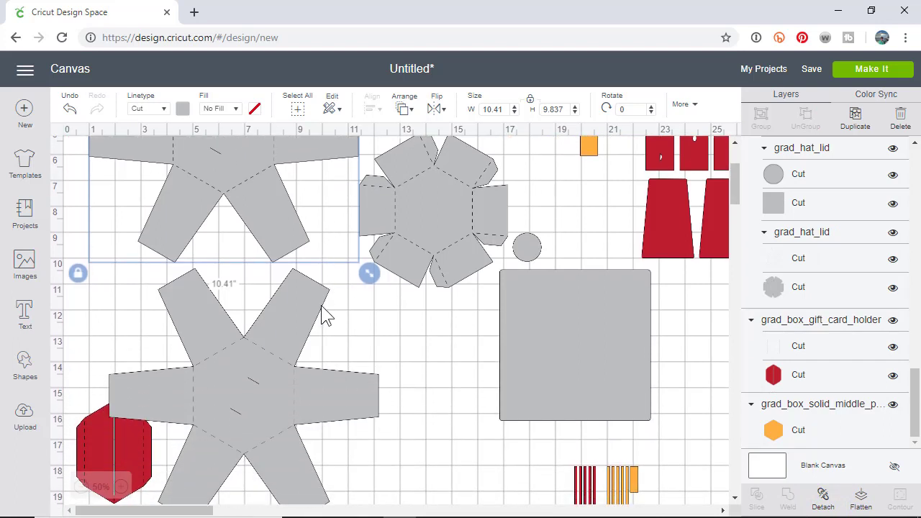
click(245, 316)
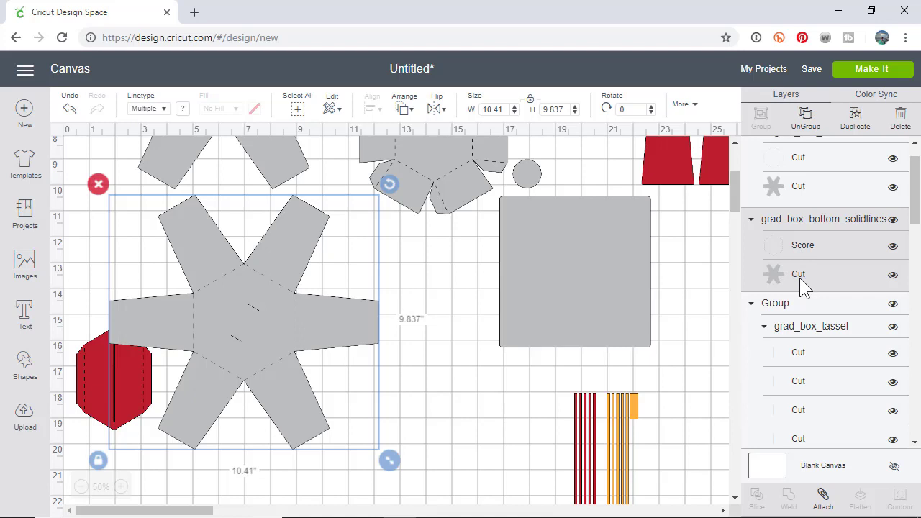
click(818, 221)
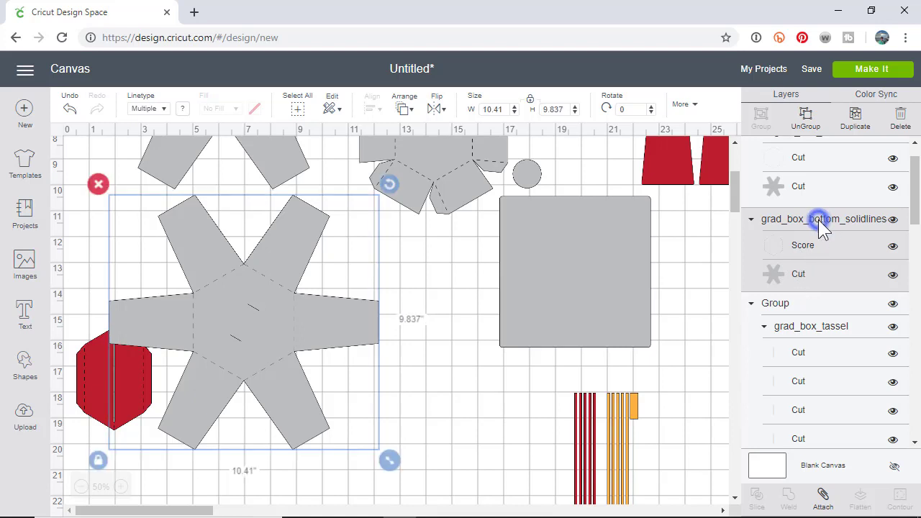
right_click(338, 316)
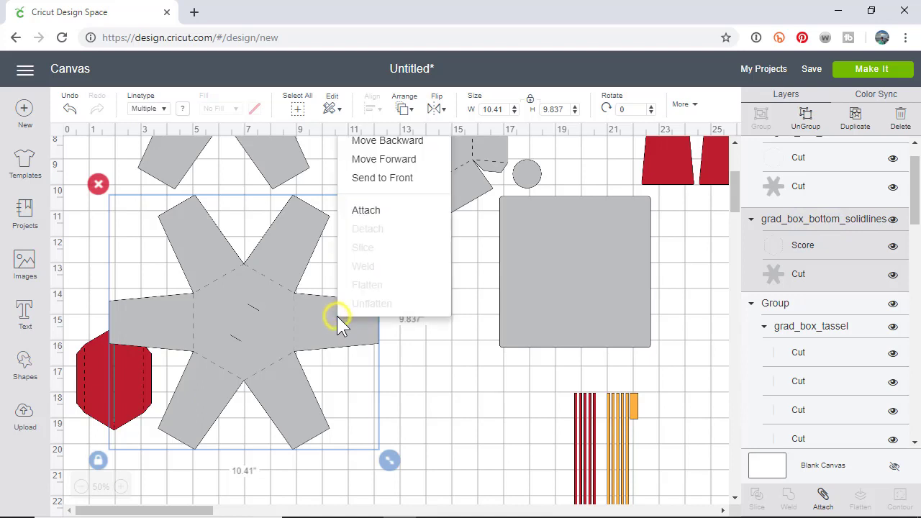
click(368, 211)
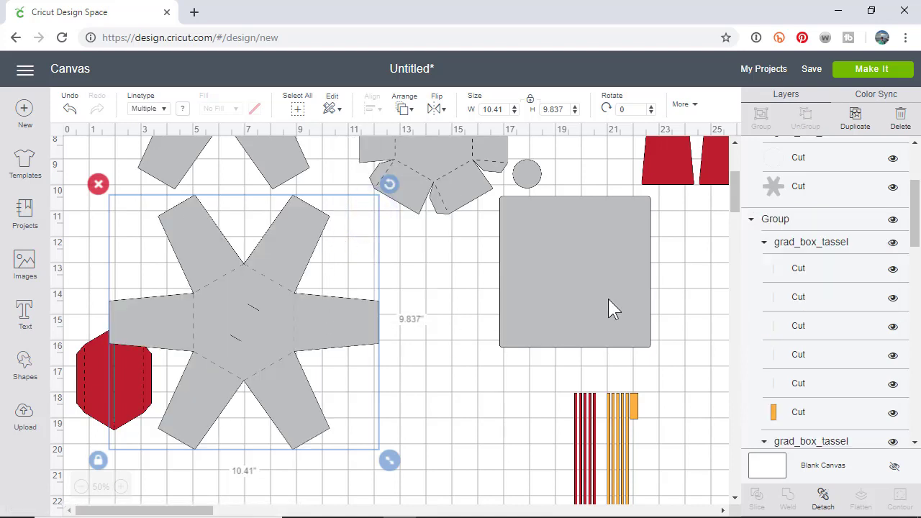
scroll(311, 302, up, 2)
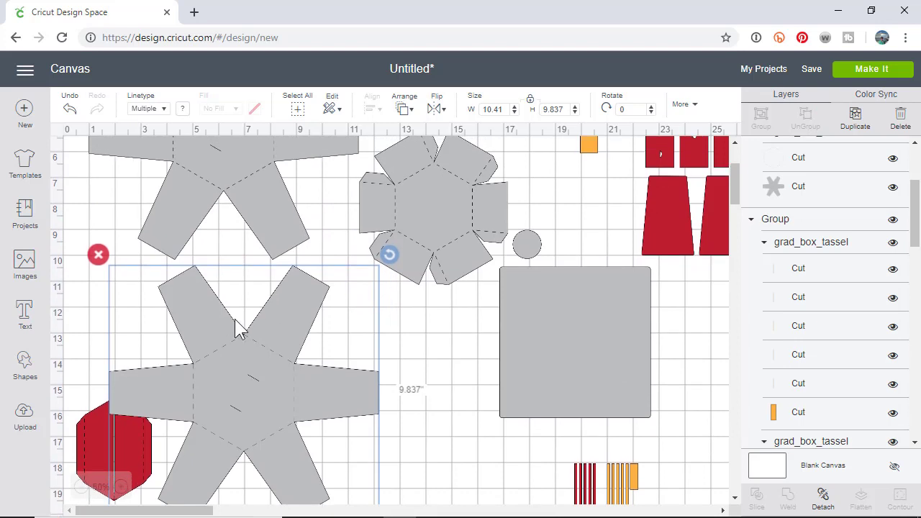
Nudge the star box bottom slightly right and down.
scroll(238, 322, down, 2)
click(249, 306)
drag(257, 306, 265, 309)
scroll(414, 299, up, 2)
scroll(414, 298, up, 2)
Attach the grad_hat_lid hexagon, circle and square pieces together as one group.
click(456, 283)
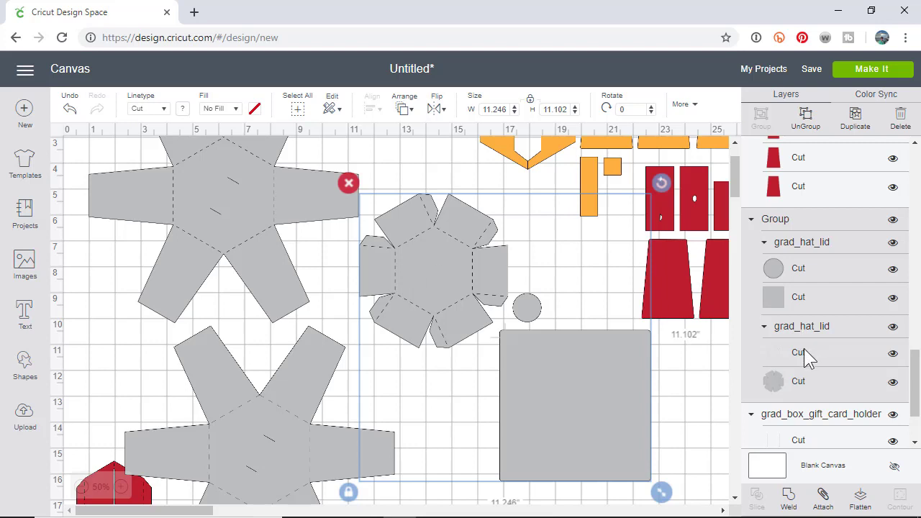
click(801, 353)
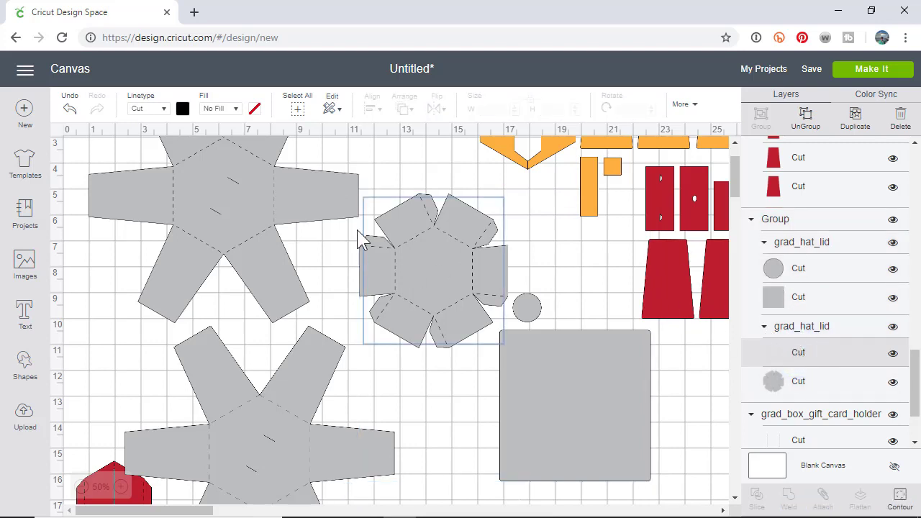
click(566, 270)
click(553, 367)
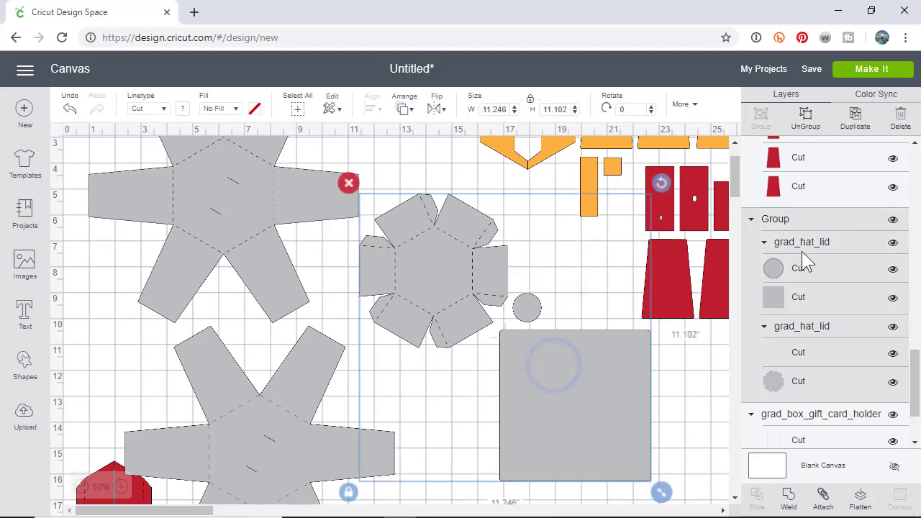
click(821, 499)
scroll(370, 369, down, 5)
click(102, 297)
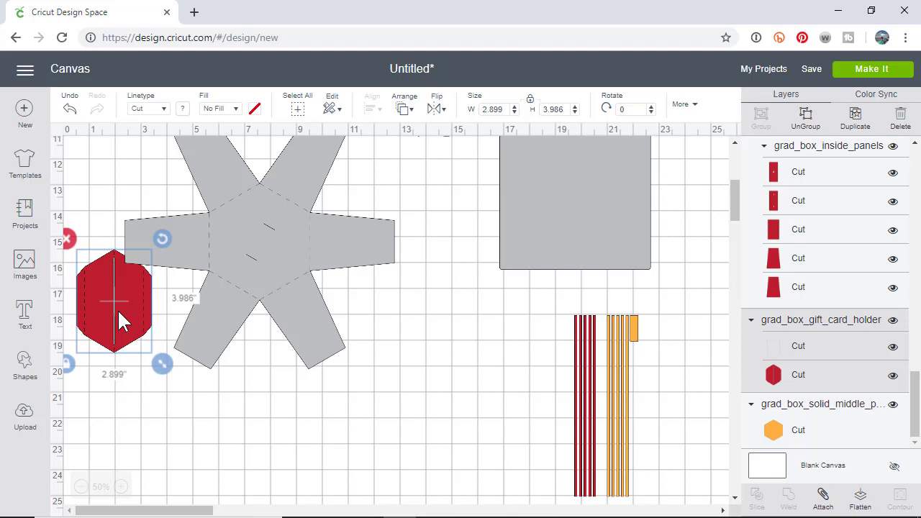
Attach the red gift card holder hexagon's dashed lines to its cut shape from the right-click menu.
click(159, 108)
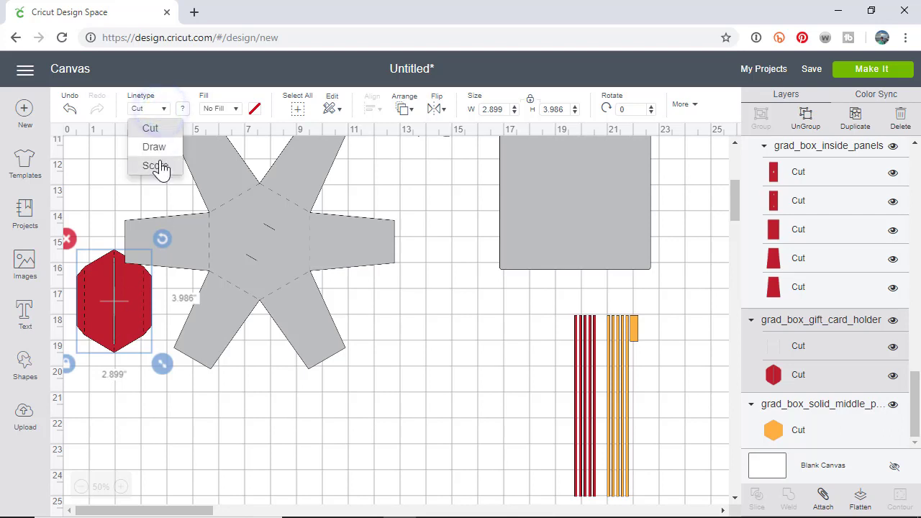
click(126, 325)
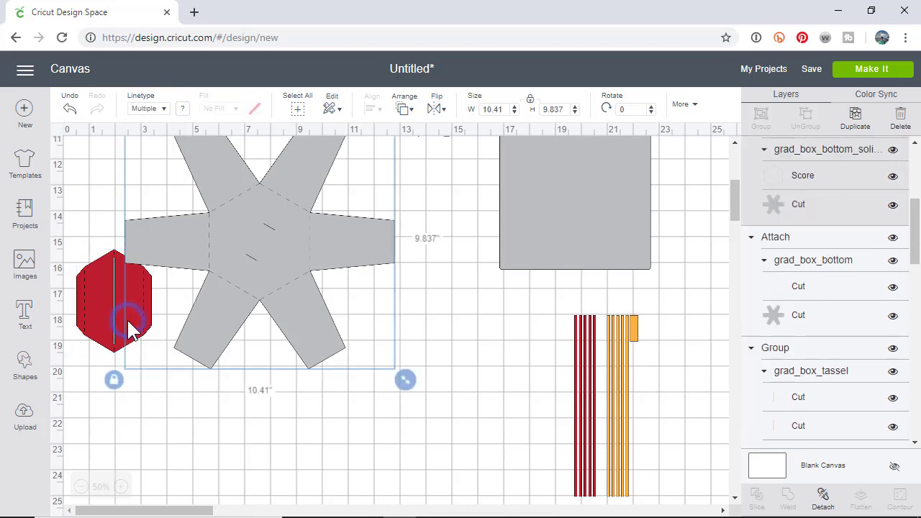
click(107, 327)
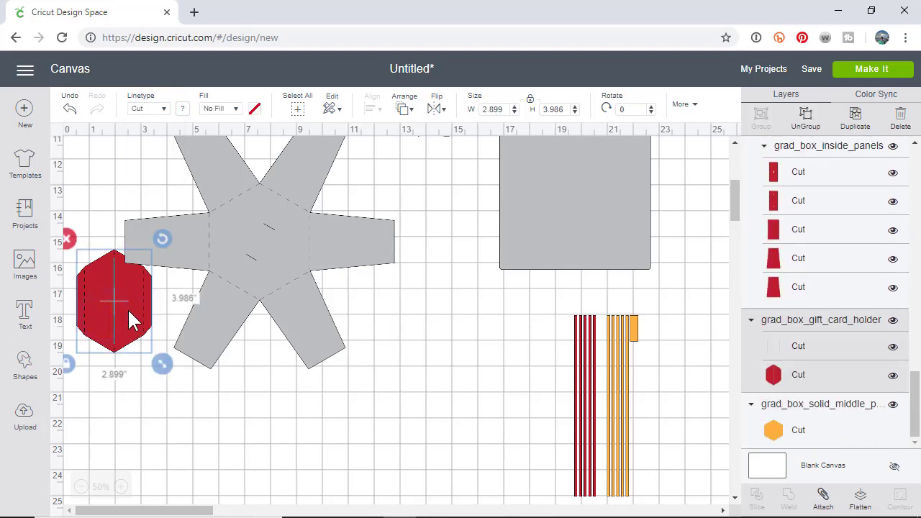
right_click(128, 309)
scroll(102, 335, up, 2)
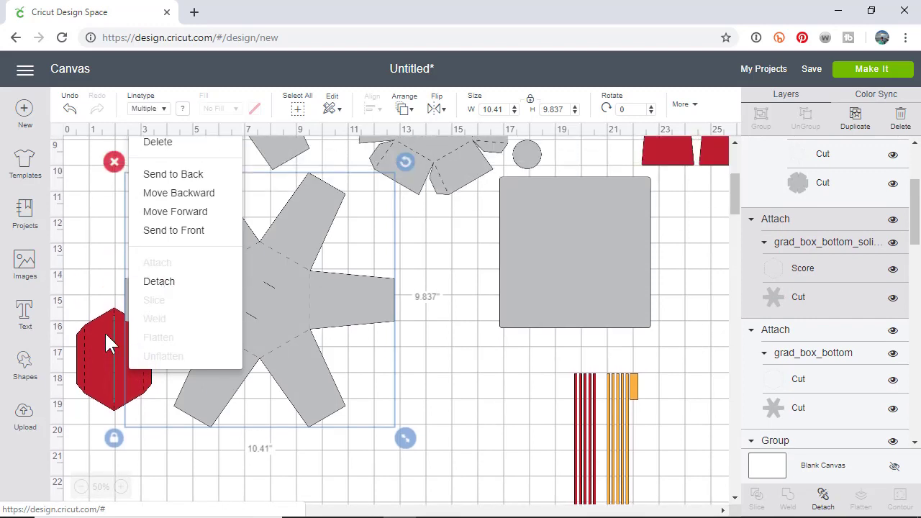
click(102, 368)
right_click(105, 364)
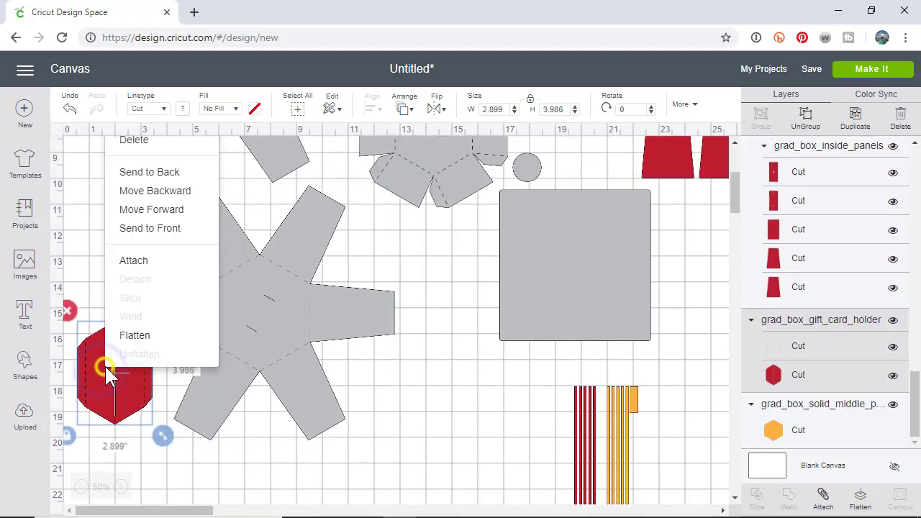
click(133, 262)
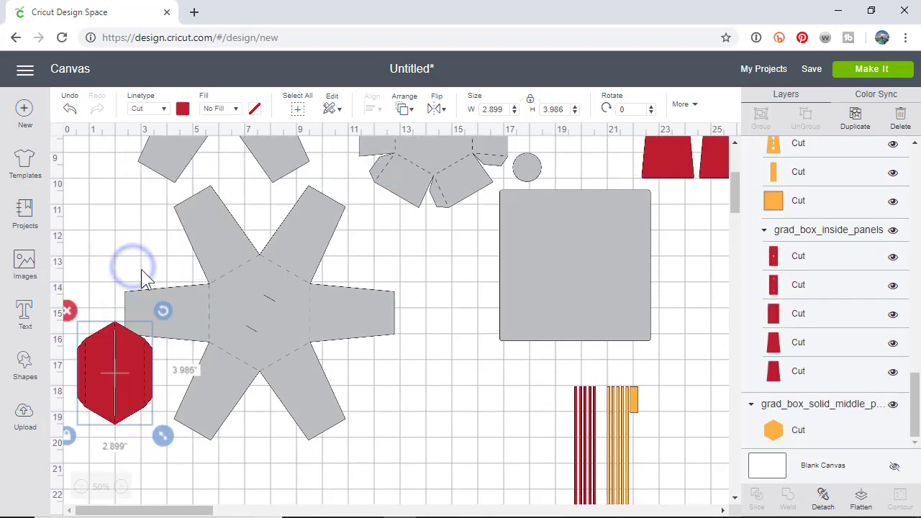
Open the five-mat preview and compare mats 2 and 3, confirming mat 3 scores the star bottom.
click(869, 67)
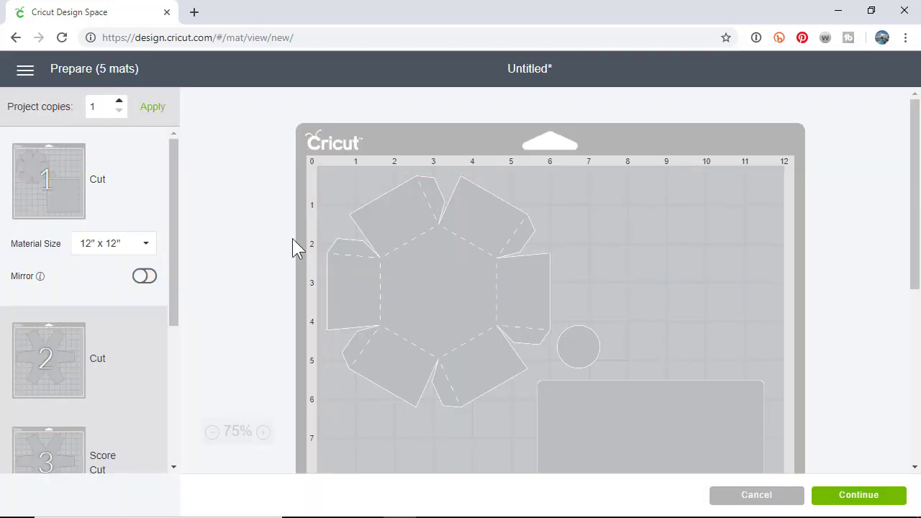
scroll(396, 262, down, 1)
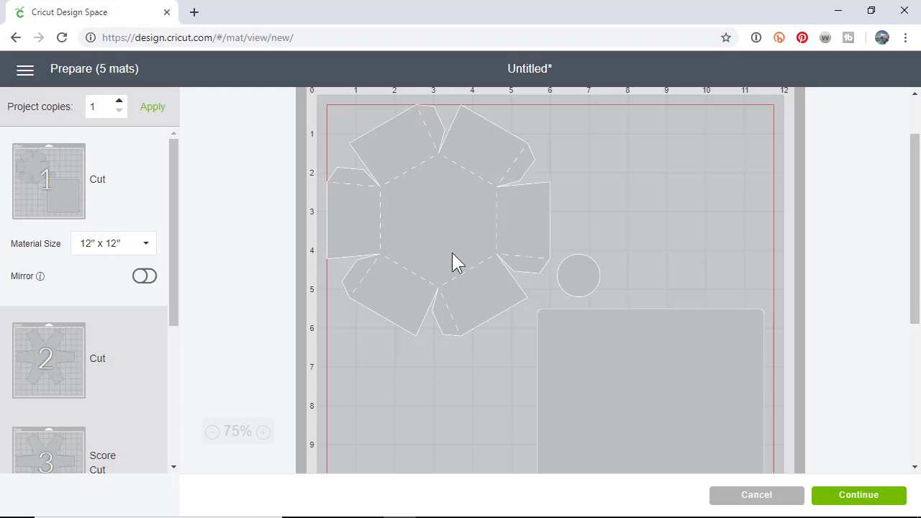
scroll(115, 322, down, 2)
click(67, 234)
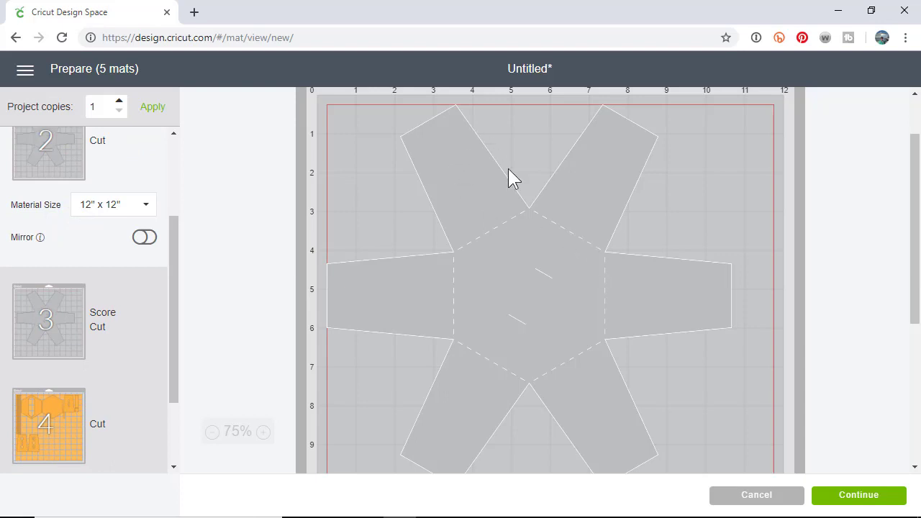
click(68, 327)
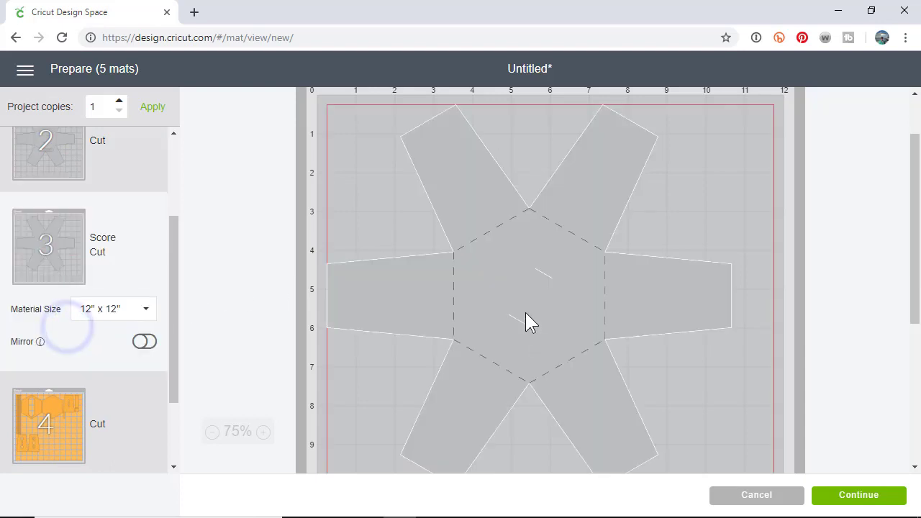
scroll(524, 309, down, 2)
scroll(515, 288, up, 2)
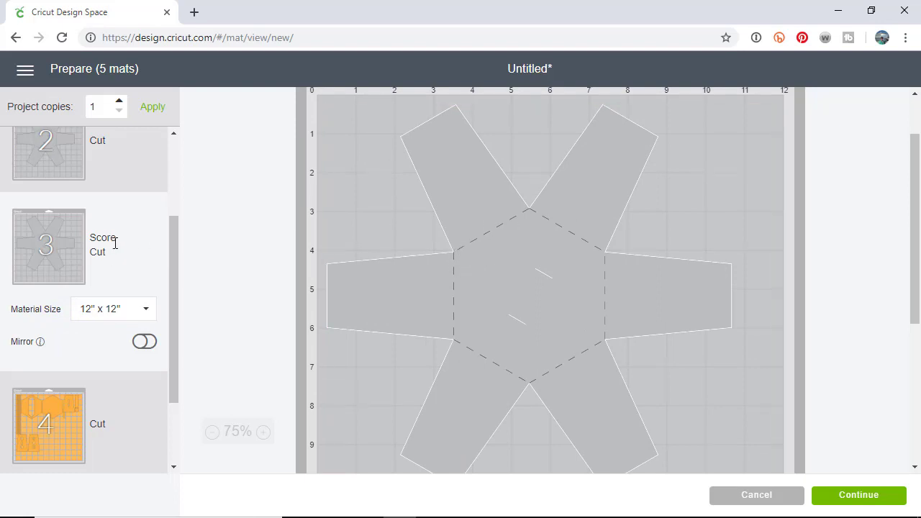
scroll(115, 244, up, 1)
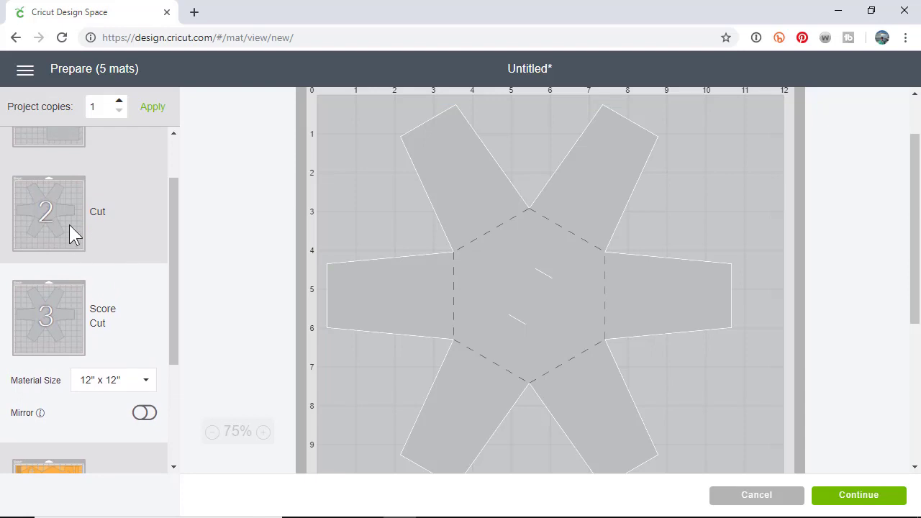
click(69, 225)
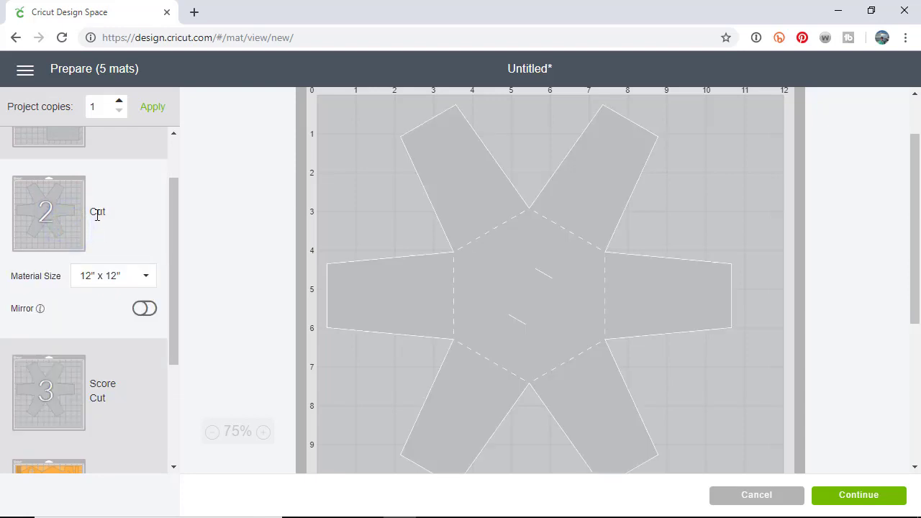
click(73, 388)
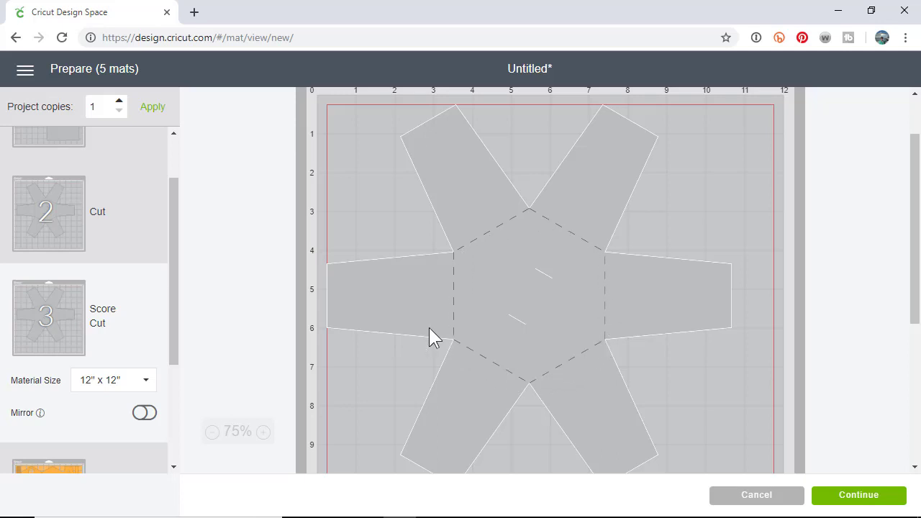
drag(171, 330, 172, 431)
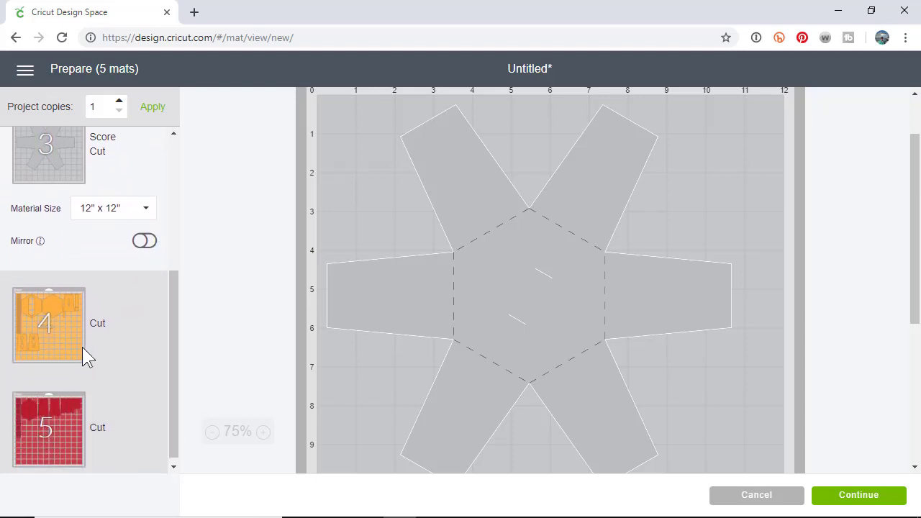
Show mat 5 and pick out the red gift card holder hexagon with its dashed lines.
click(61, 408)
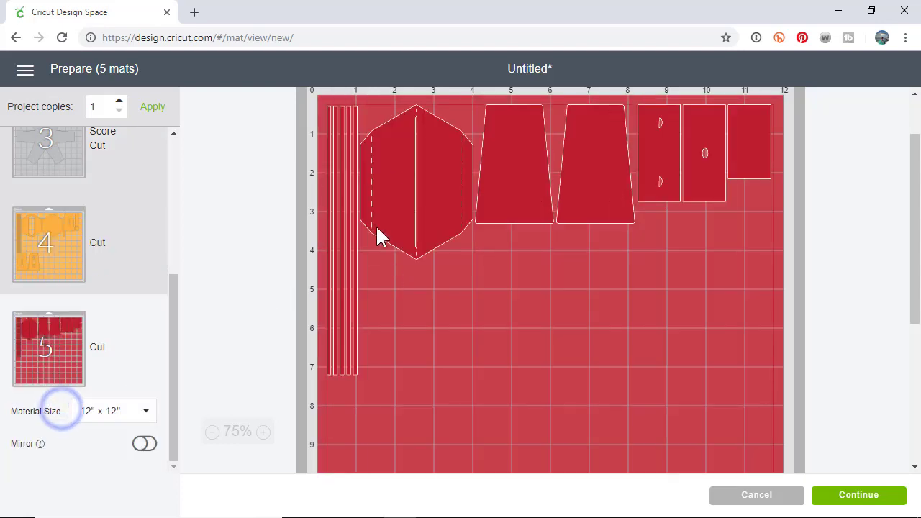
click(395, 160)
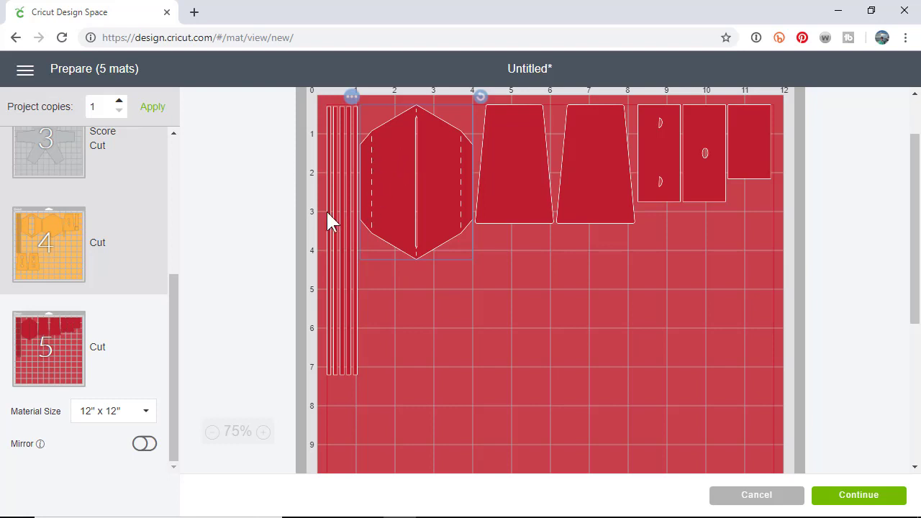
scroll(59, 305, up, 4)
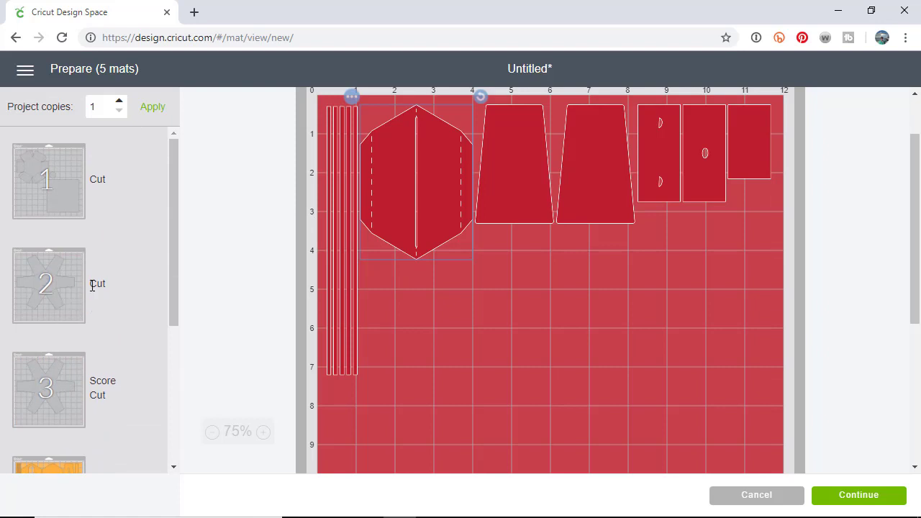